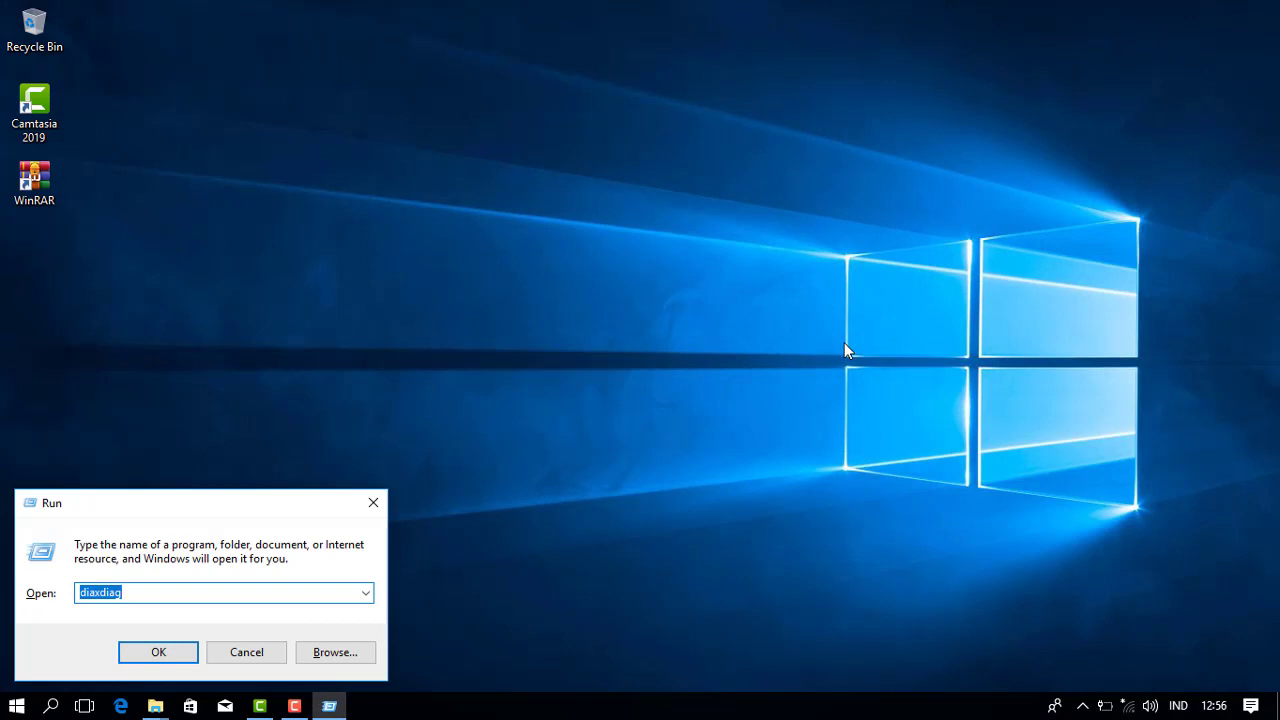
Step: Open the DirectX Diagnostic Tool with dxdiag, allow the driver signature check, and view the system information
text(dxdiag)
key(Return)
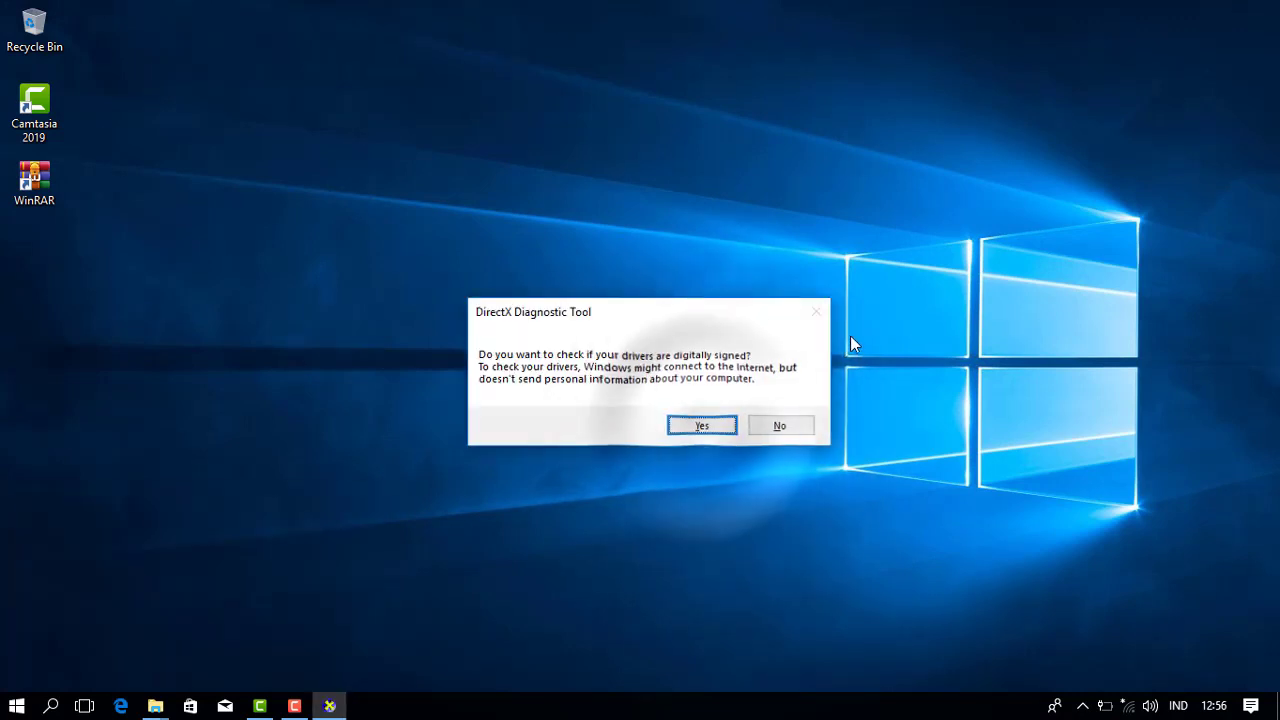
click(700, 427)
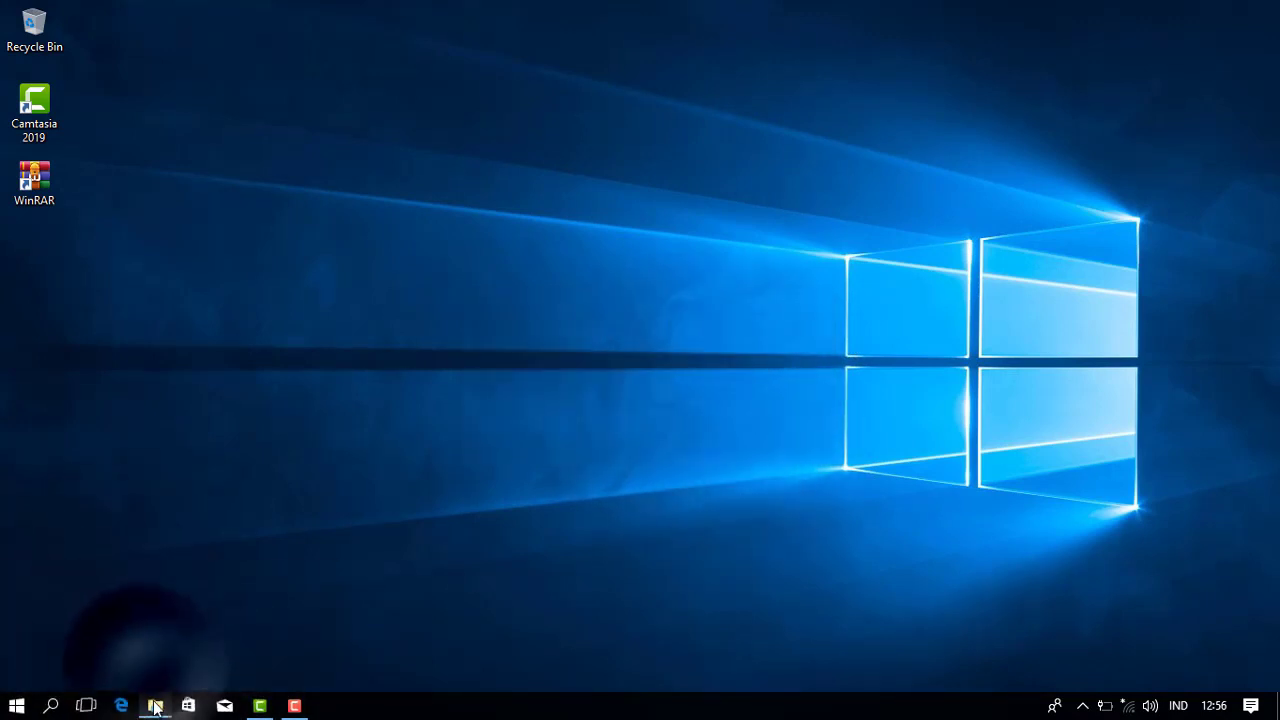
mouse_move(155, 707)
click(110, 630)
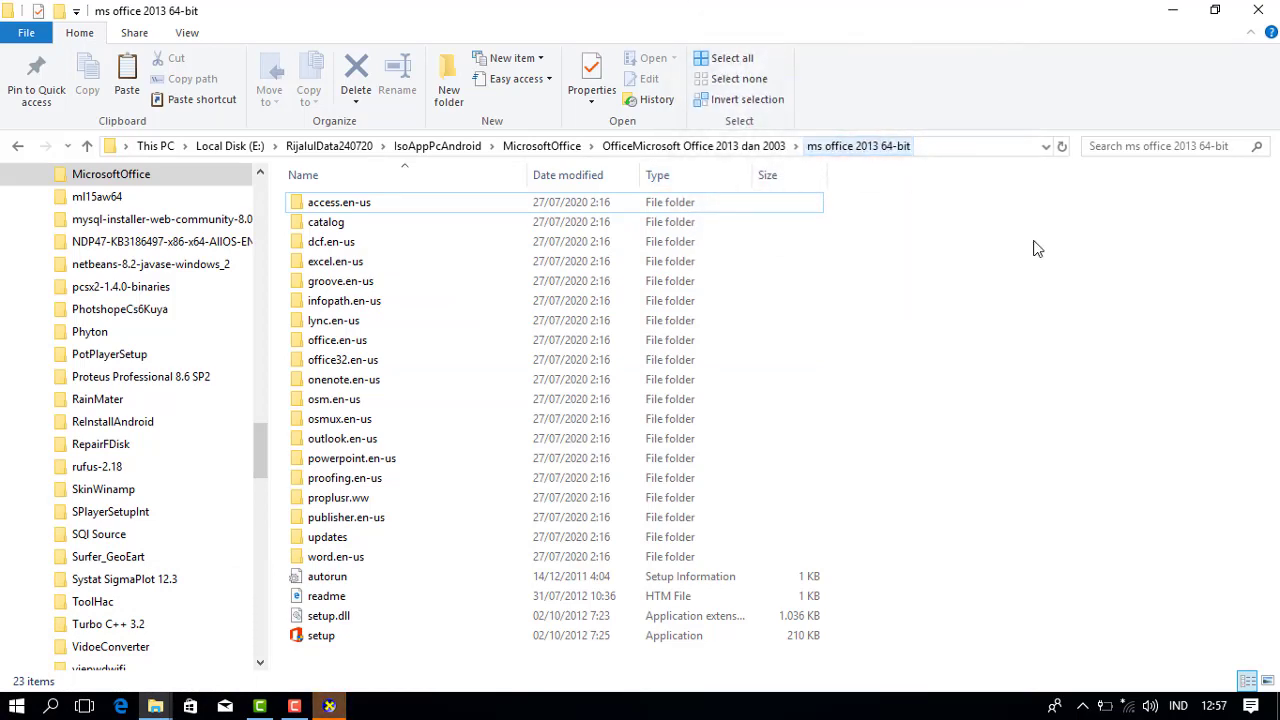
click(1174, 10)
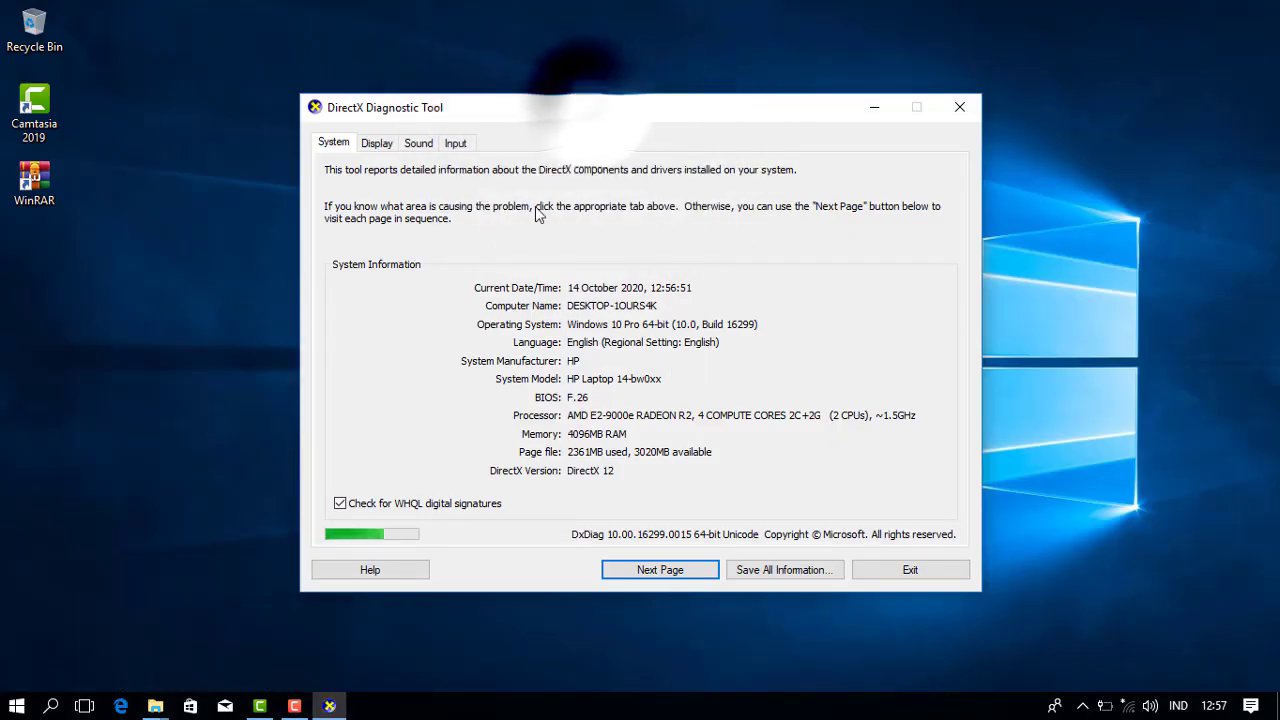
drag(589, 106, 587, 56)
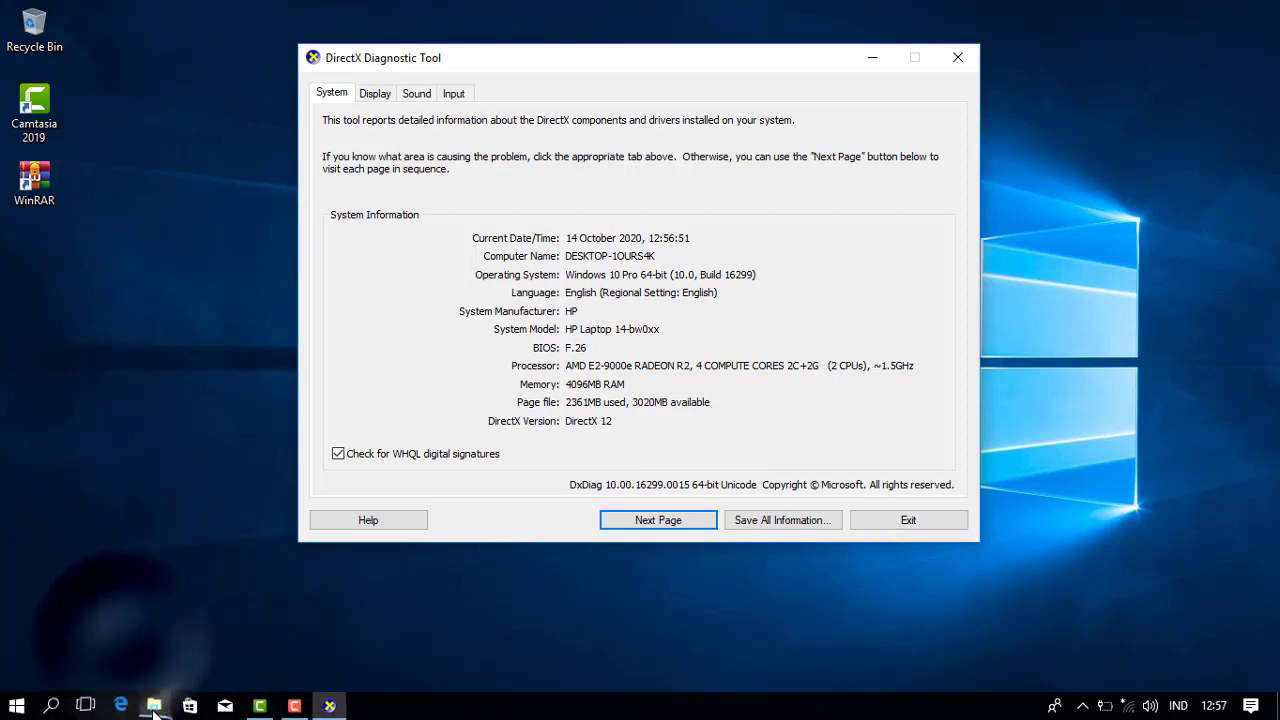
Step: Run setup from the ms office 2013 64-bit folder as administrator and accept the Microsoft license terms
mouse_move(155, 706)
click(143, 668)
click(404, 636)
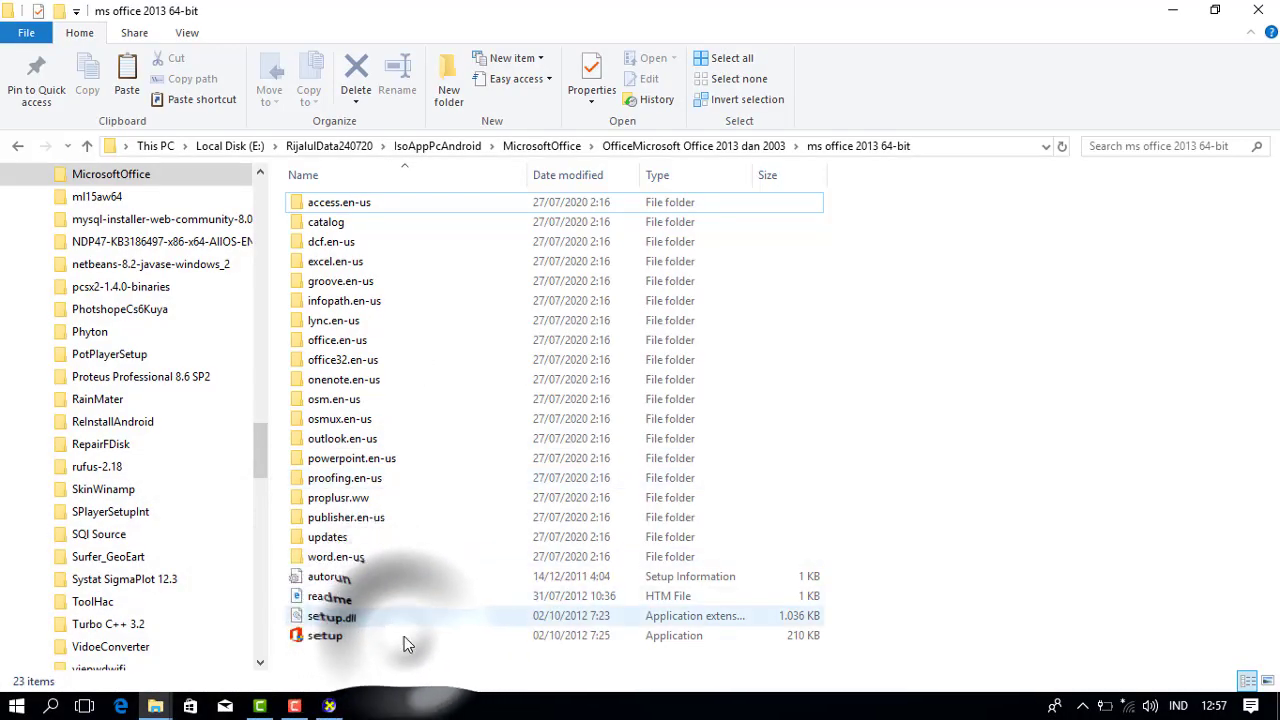
right_click(405, 645)
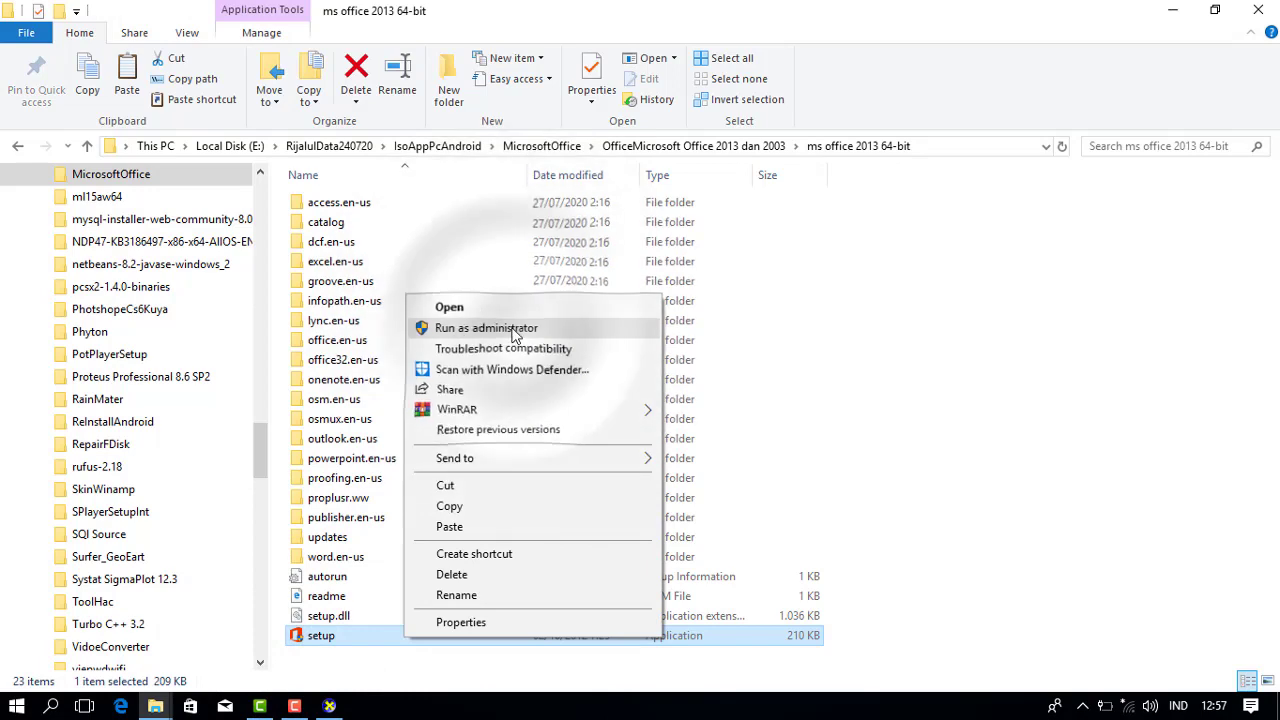
click(515, 330)
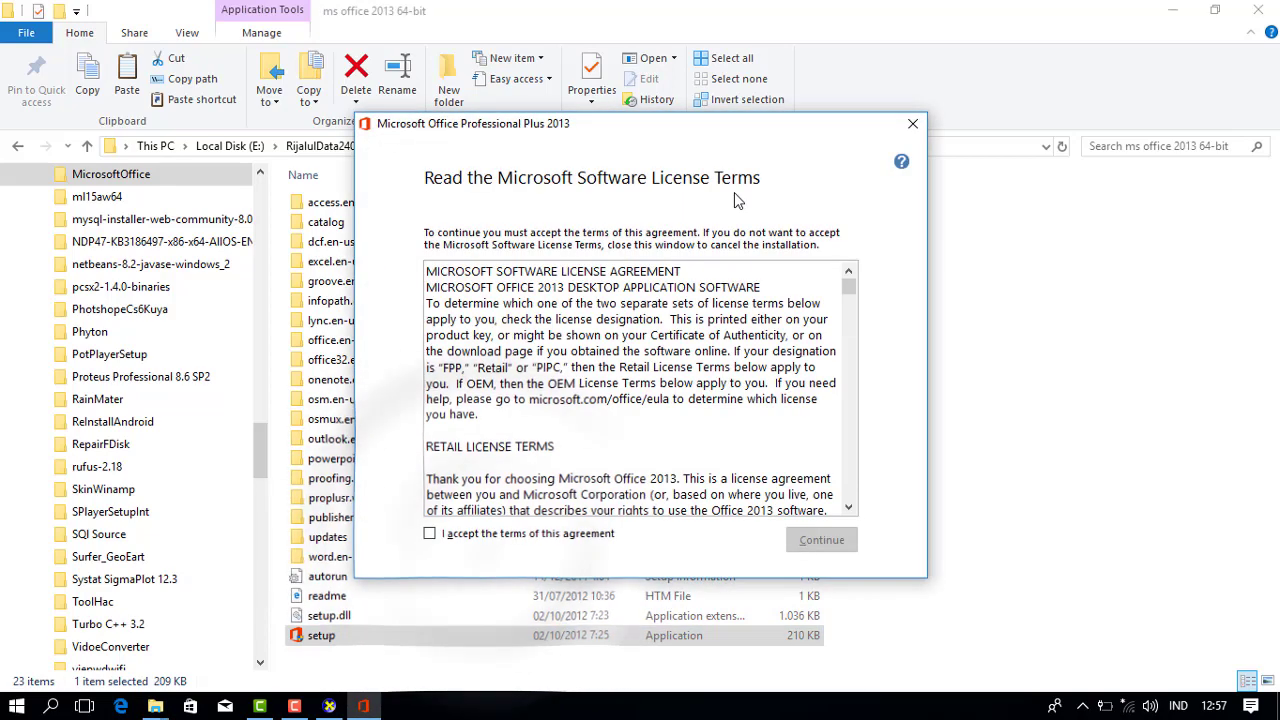
click(478, 537)
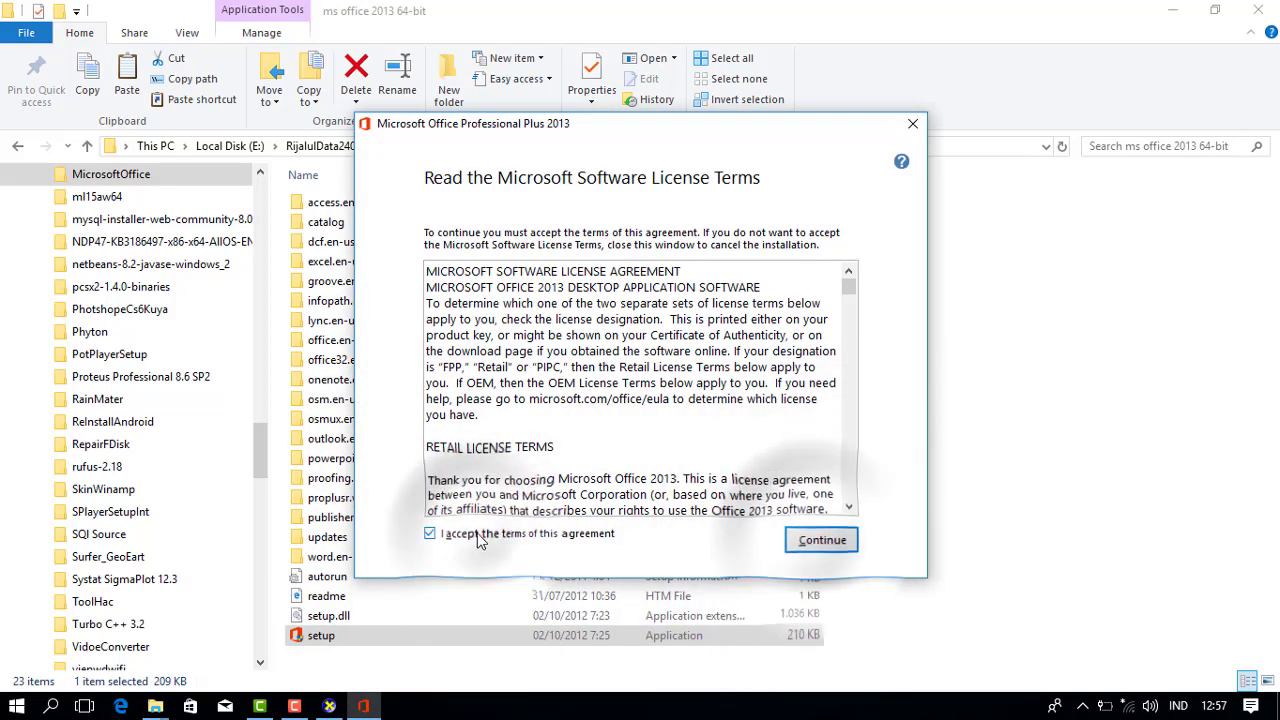
click(816, 538)
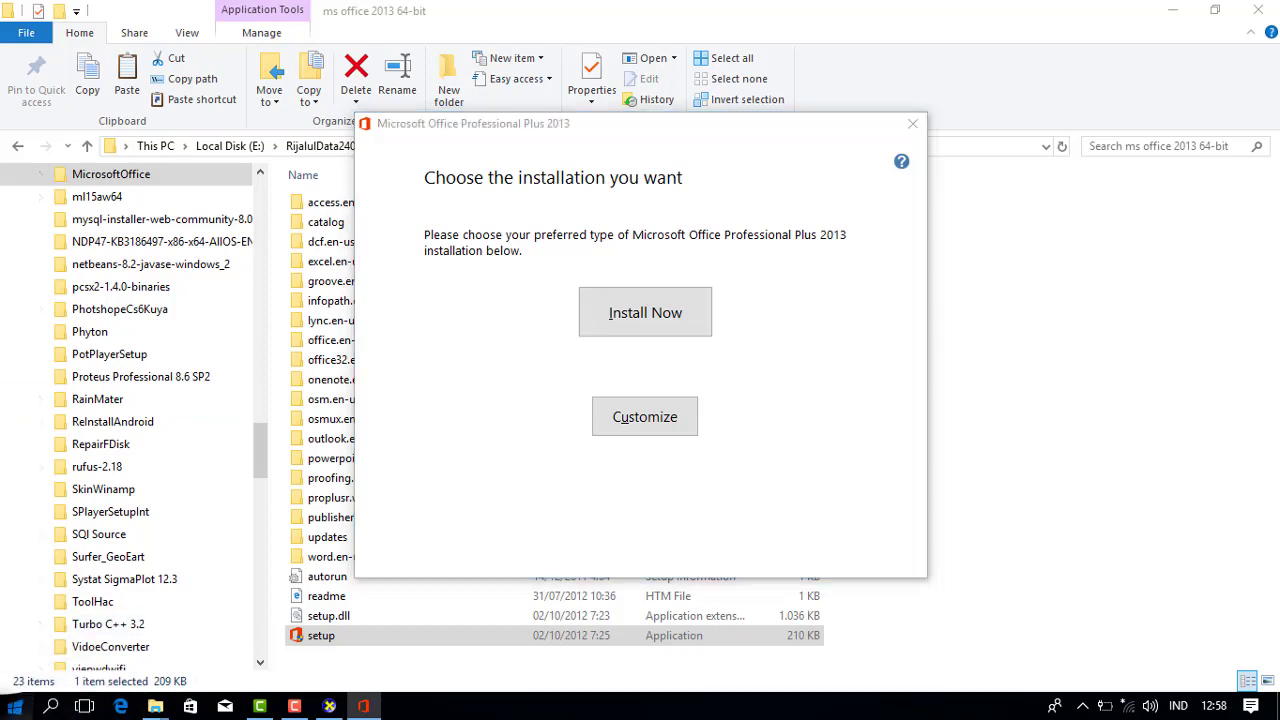
Step: Look through the installed apps list for Office programs, then return to the installer
key(super)
scroll(115, 175, down, 10)
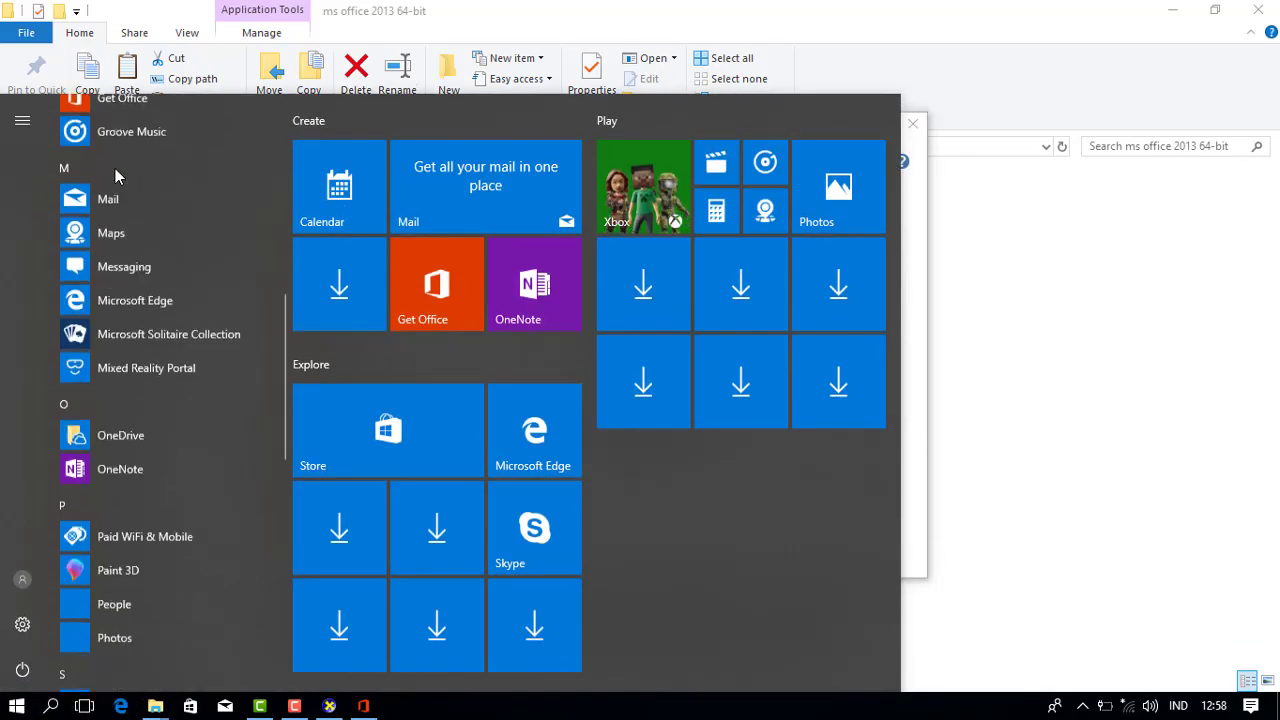
scroll(115, 172, up, 5)
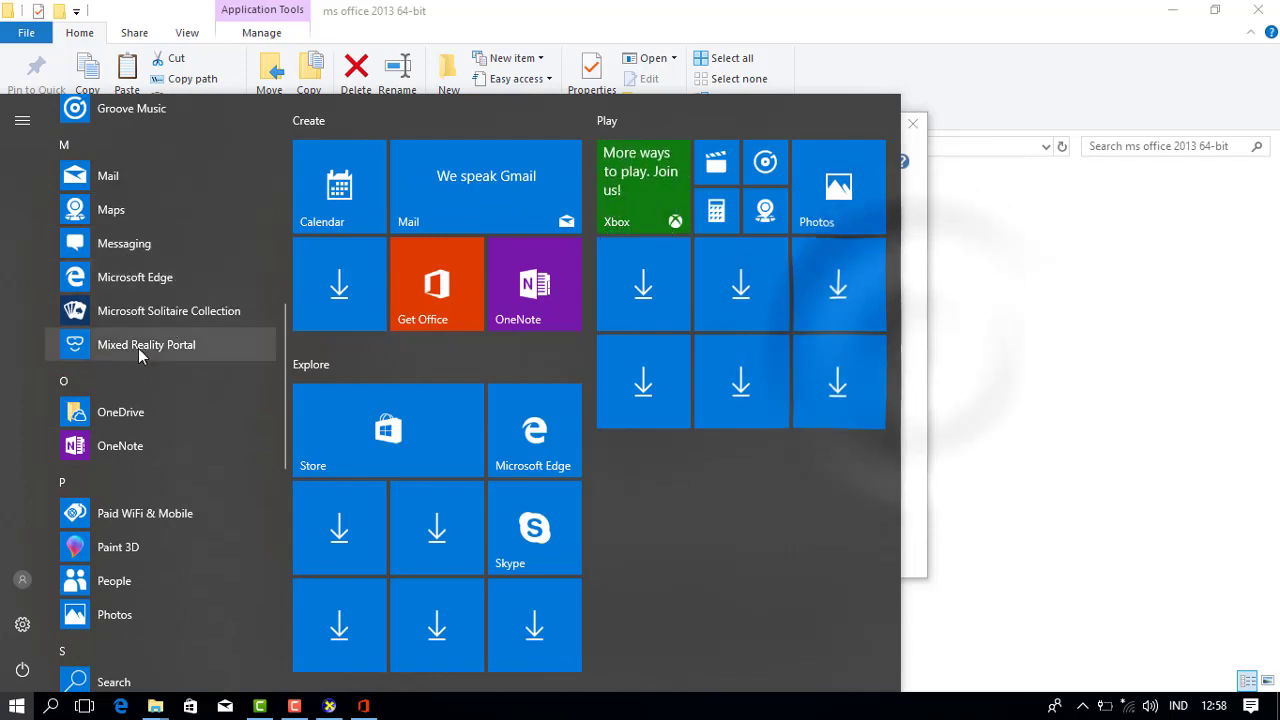
click(920, 355)
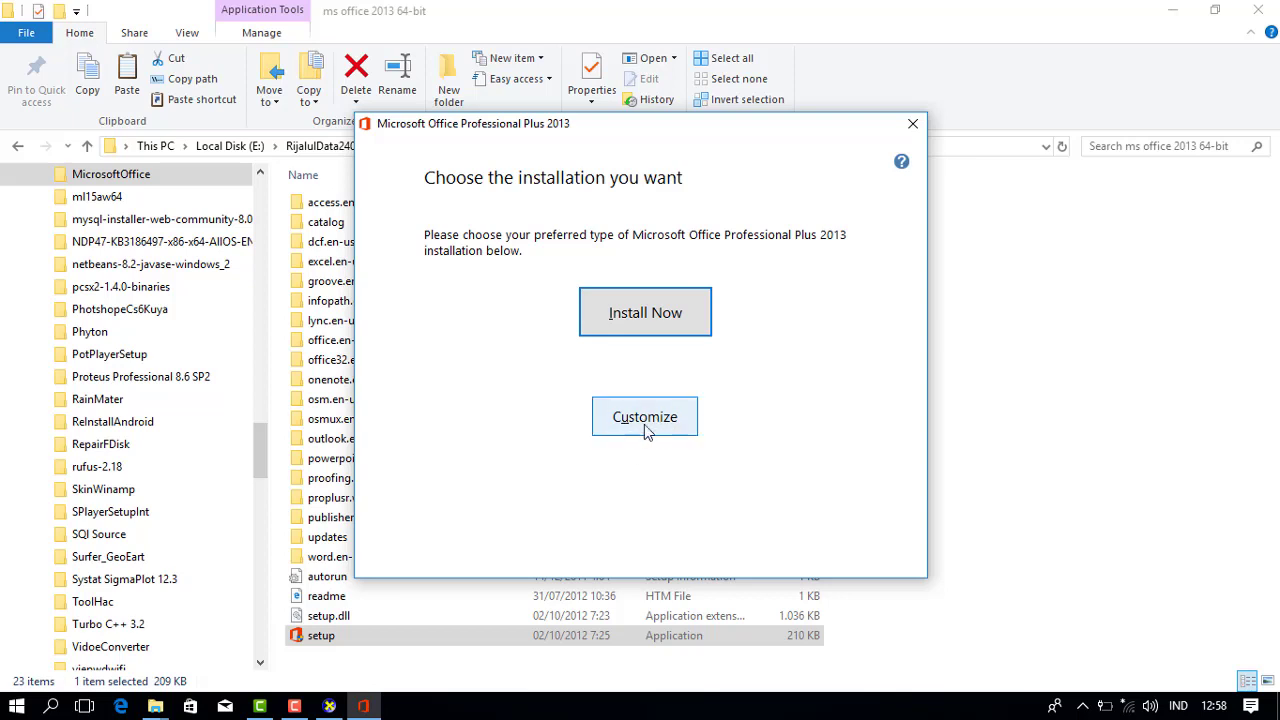
Step: Install Microsoft Office Professional Plus 2013 with the default installation, and close the installer and its folder view when finished
click(643, 316)
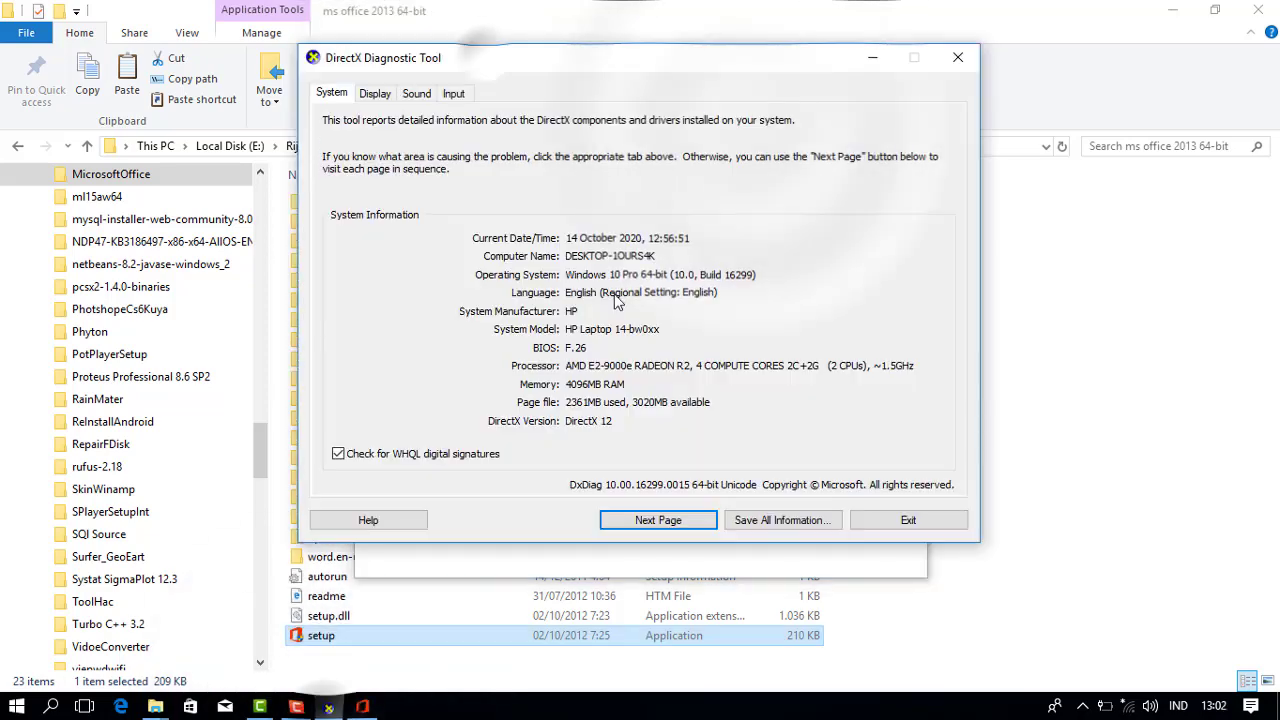
drag(483, 57, 198, 76)
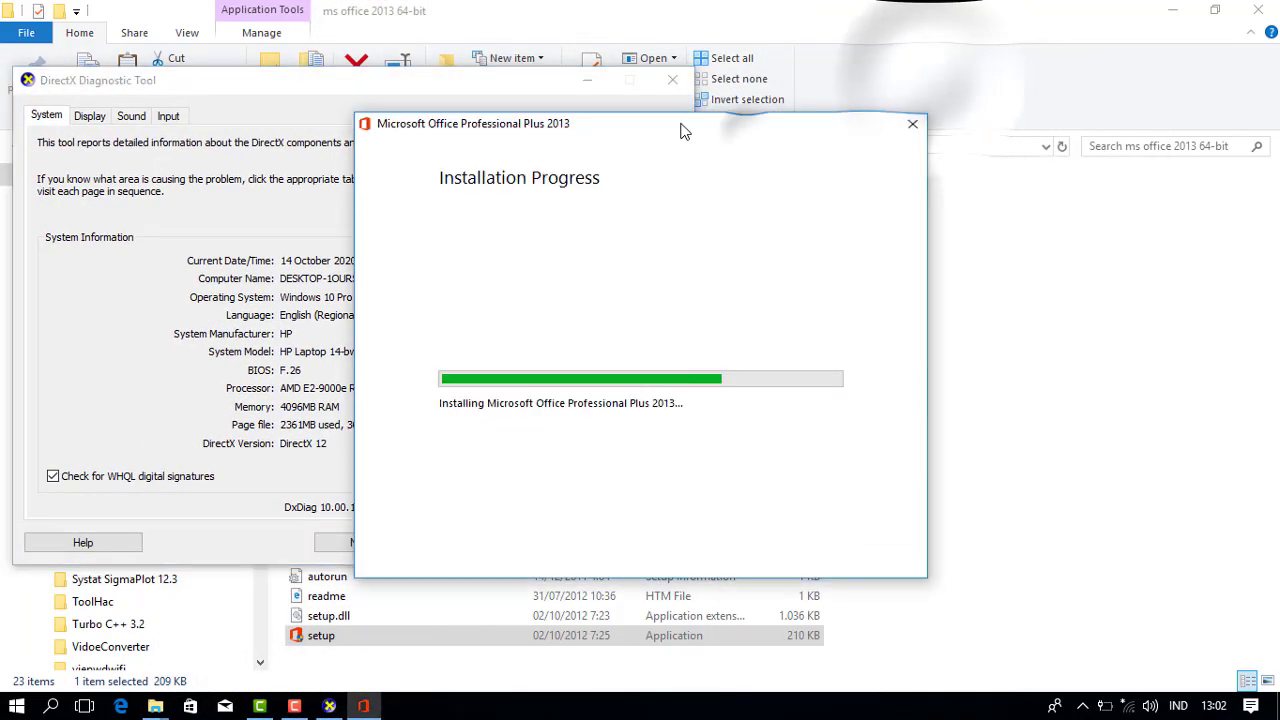
drag(634, 135, 930, 90)
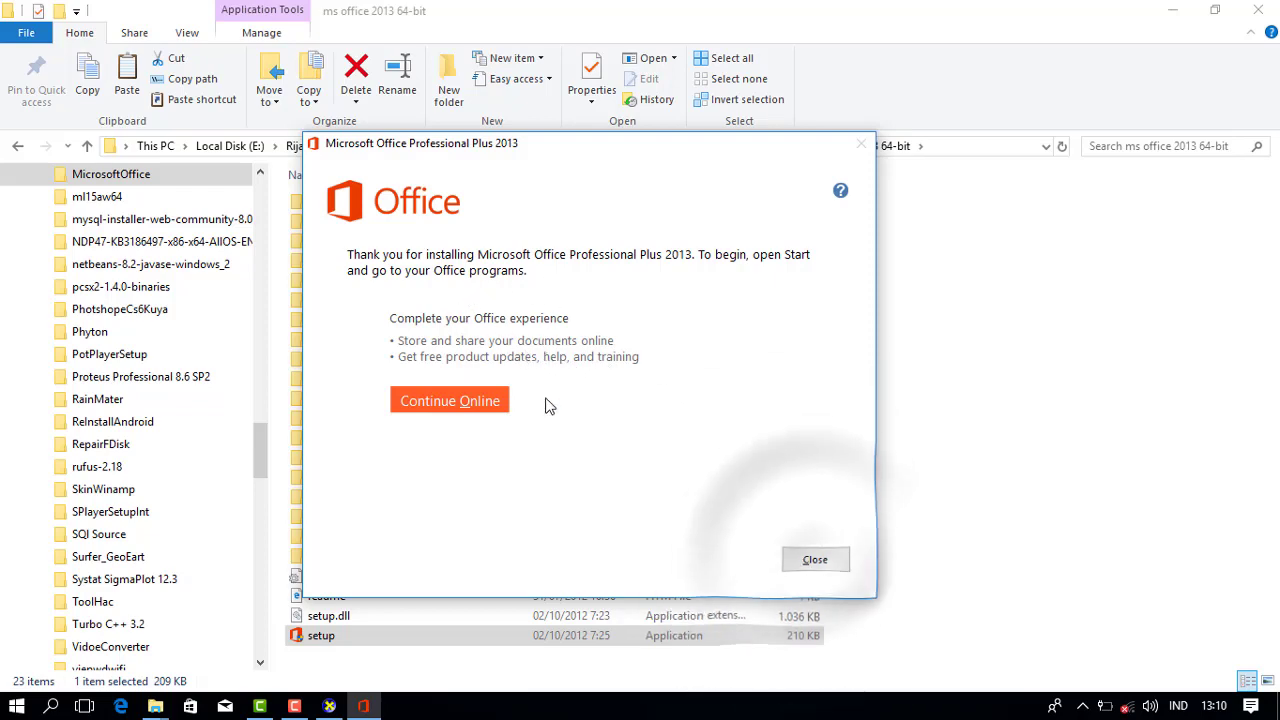
click(812, 560)
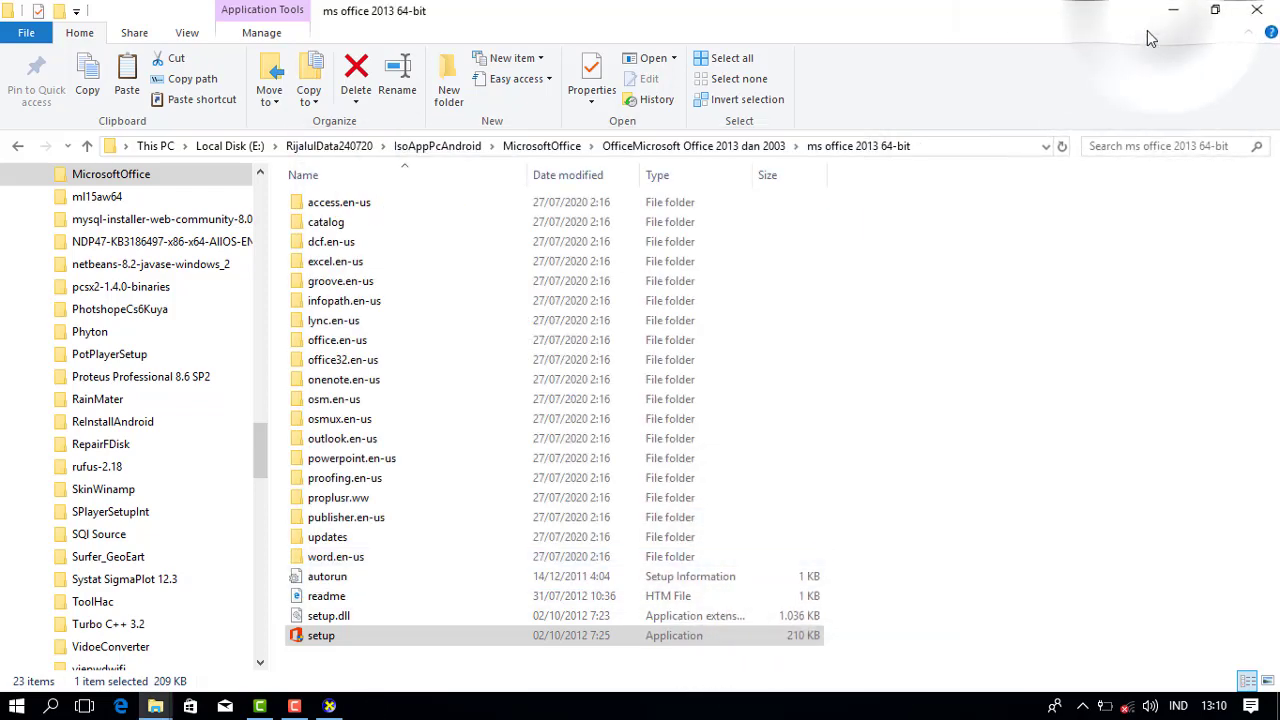
click(1170, 11)
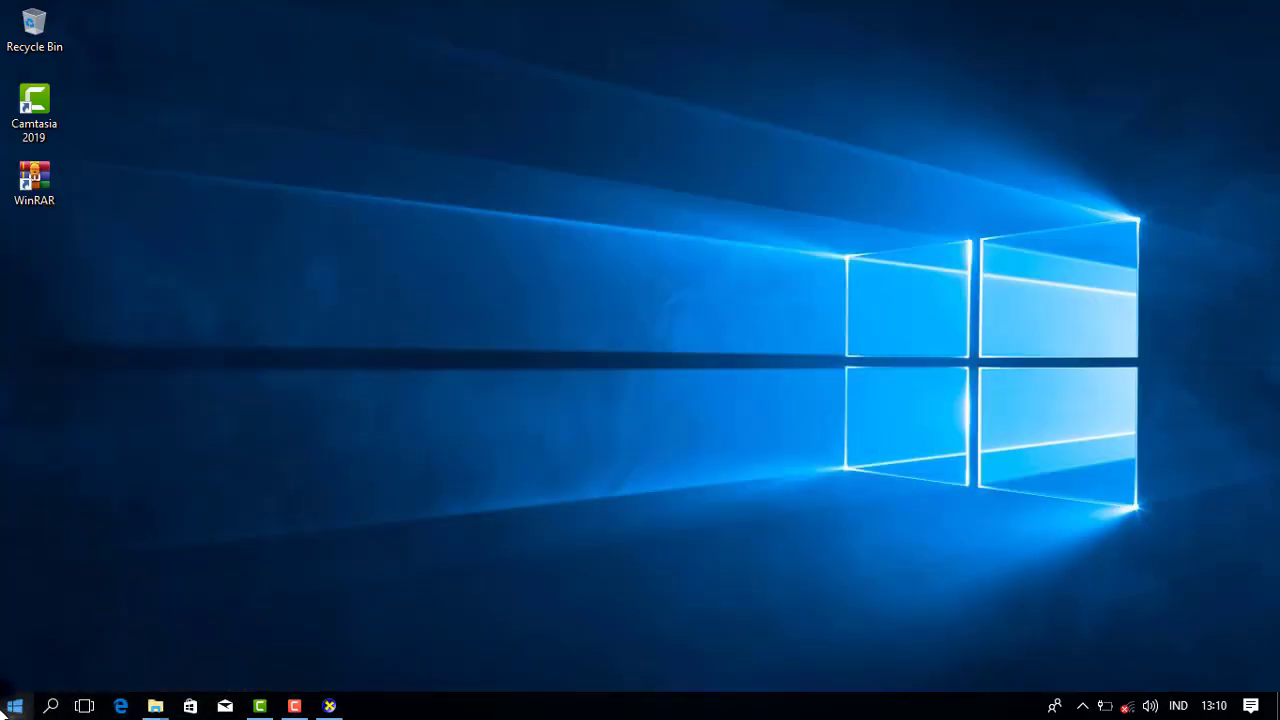
Step: Launch Word 2013 from the Microsoft Office 2013 program group
click(17, 705)
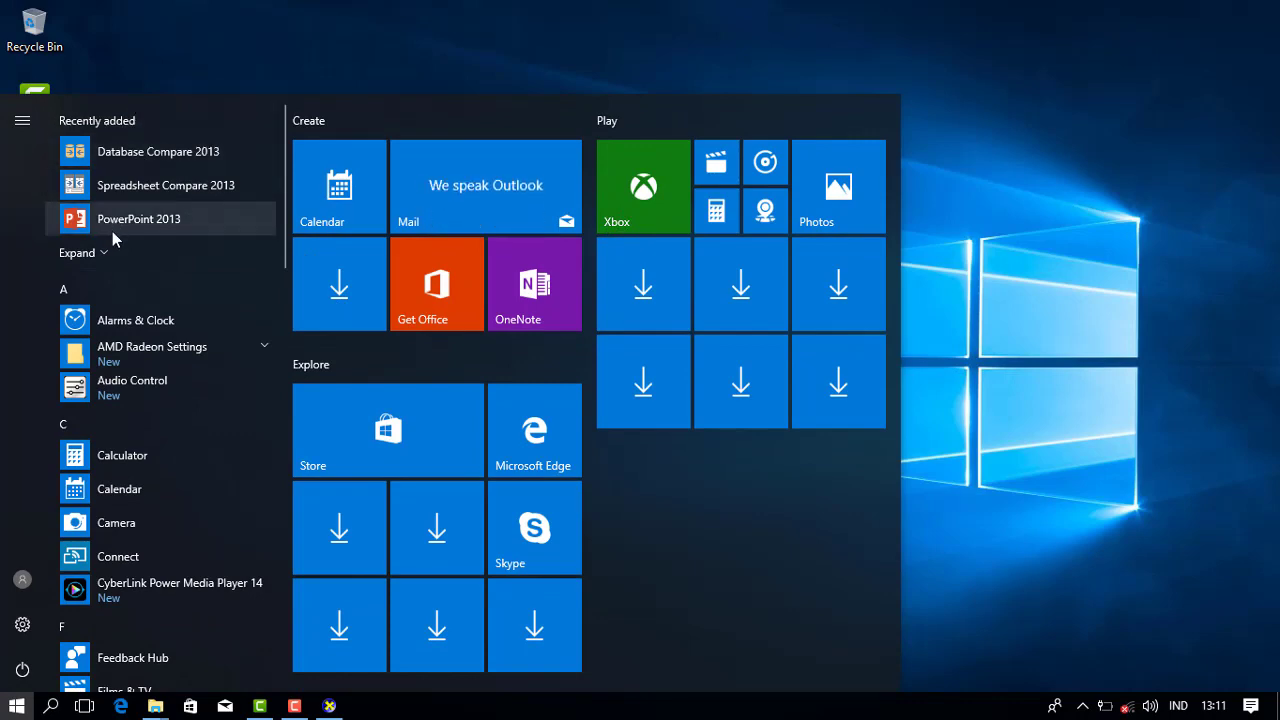
scroll(126, 336, down, 6)
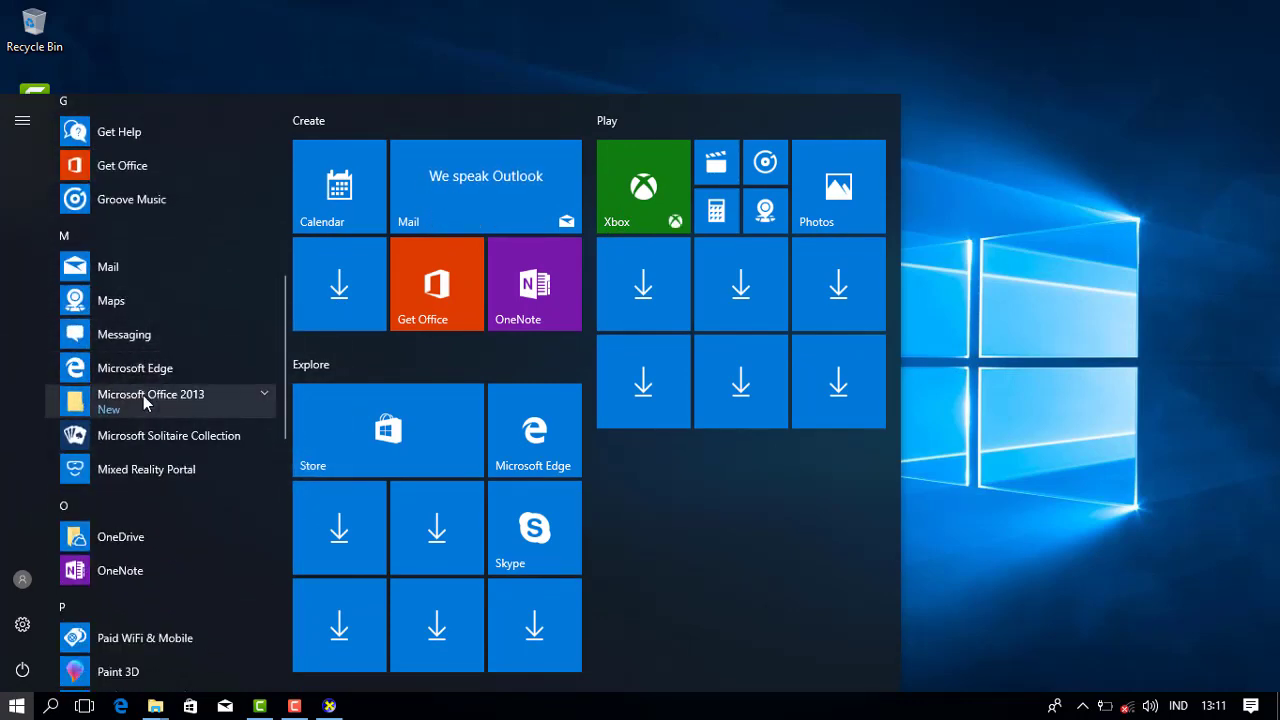
click(143, 395)
scroll(143, 398, down, 4)
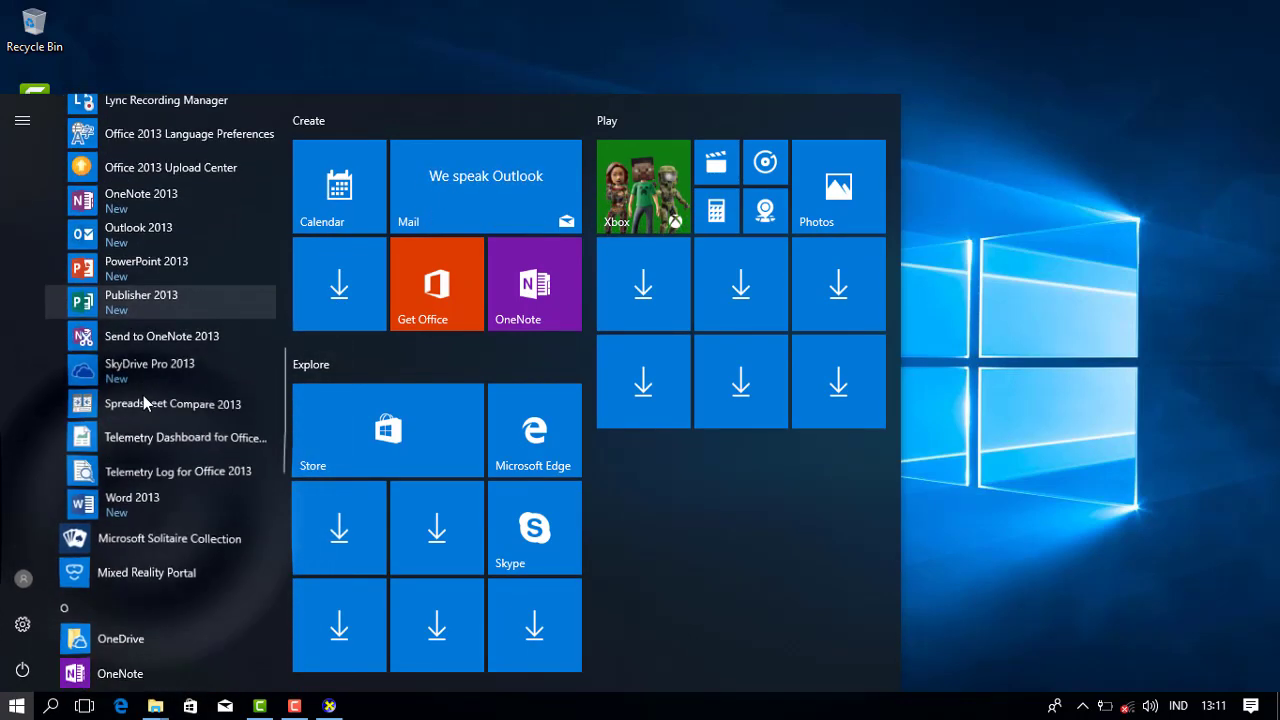
click(142, 508)
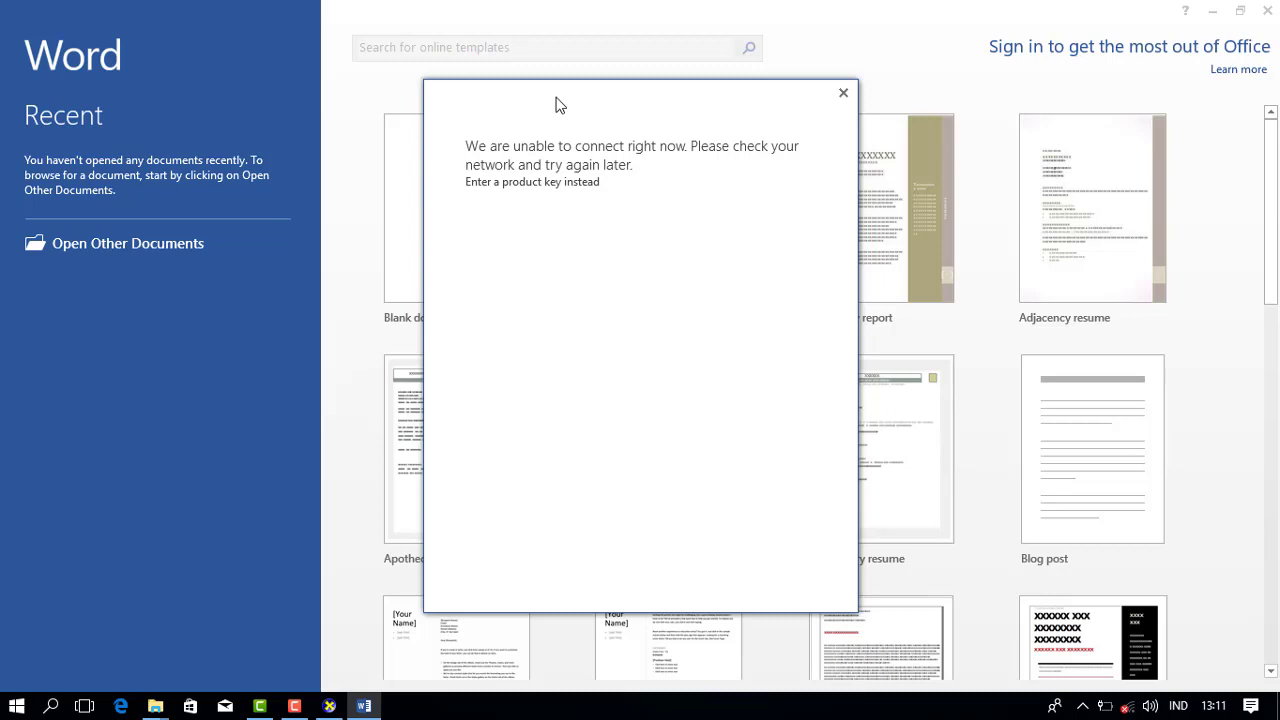
Step: Open the product key prompt, dismiss it without entering a key, and accept "Ask me later" for the update settings
click(549, 183)
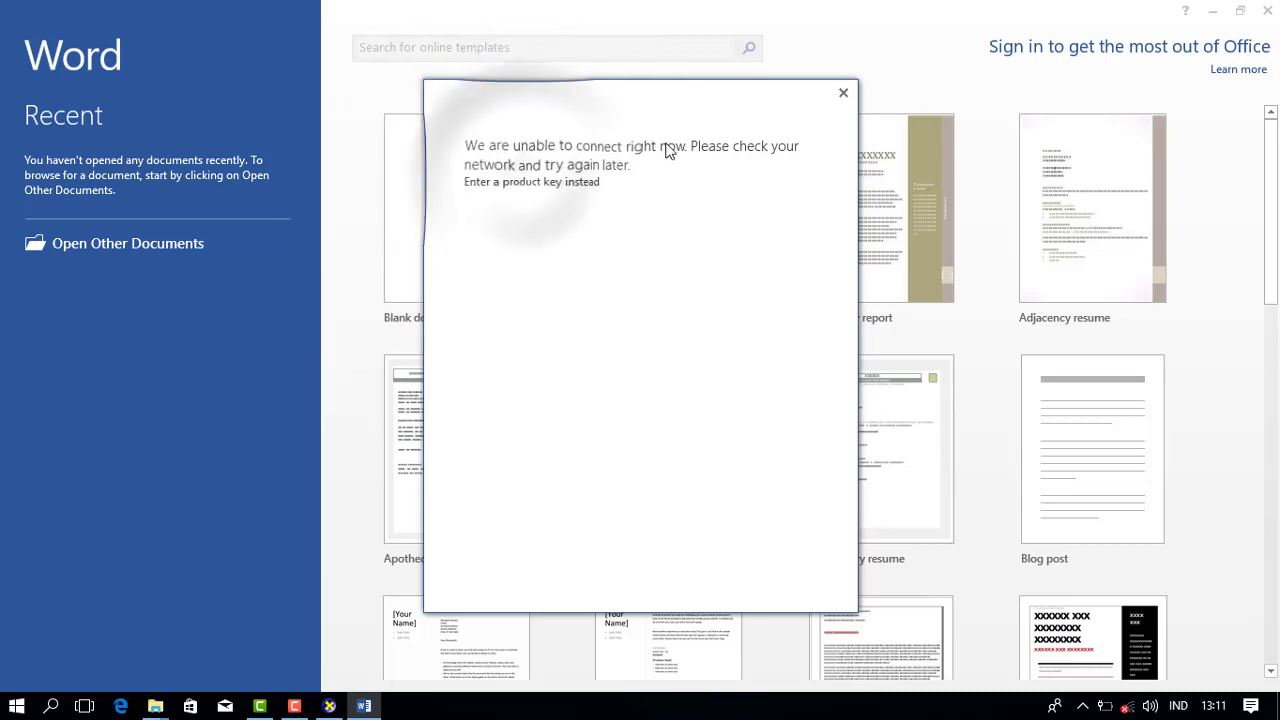
click(525, 186)
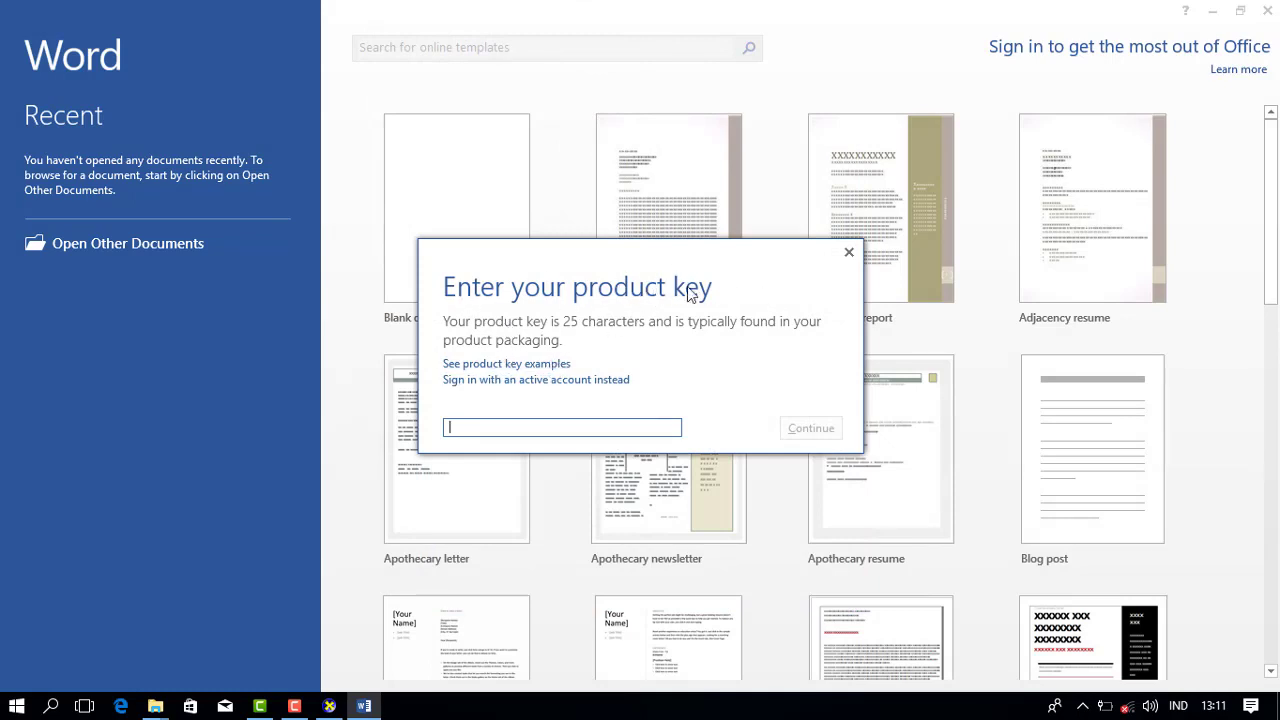
click(845, 255)
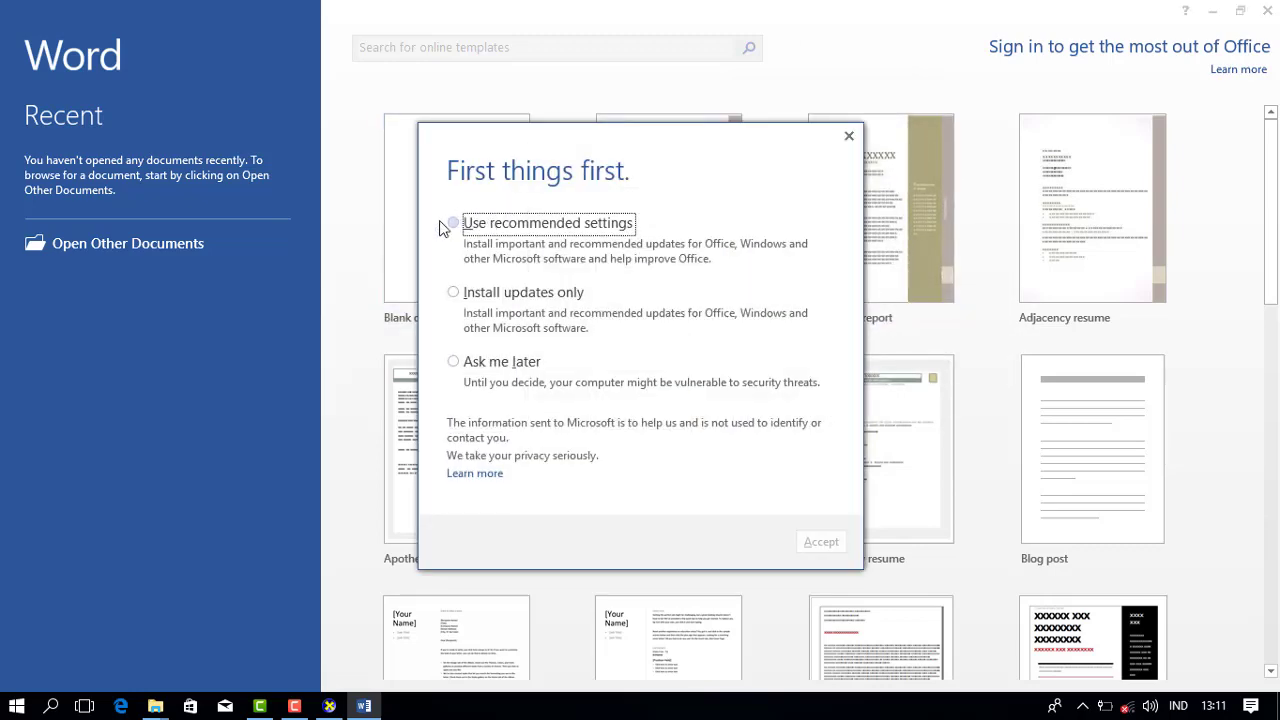
click(455, 364)
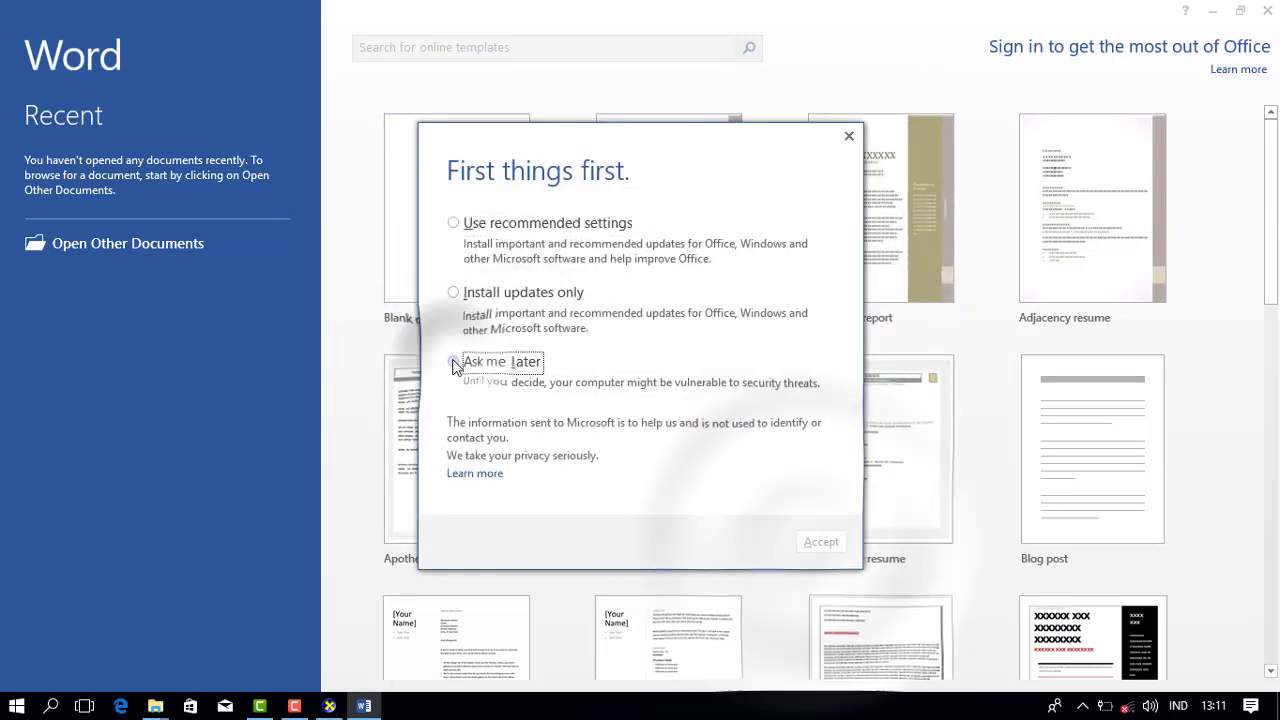
click(814, 548)
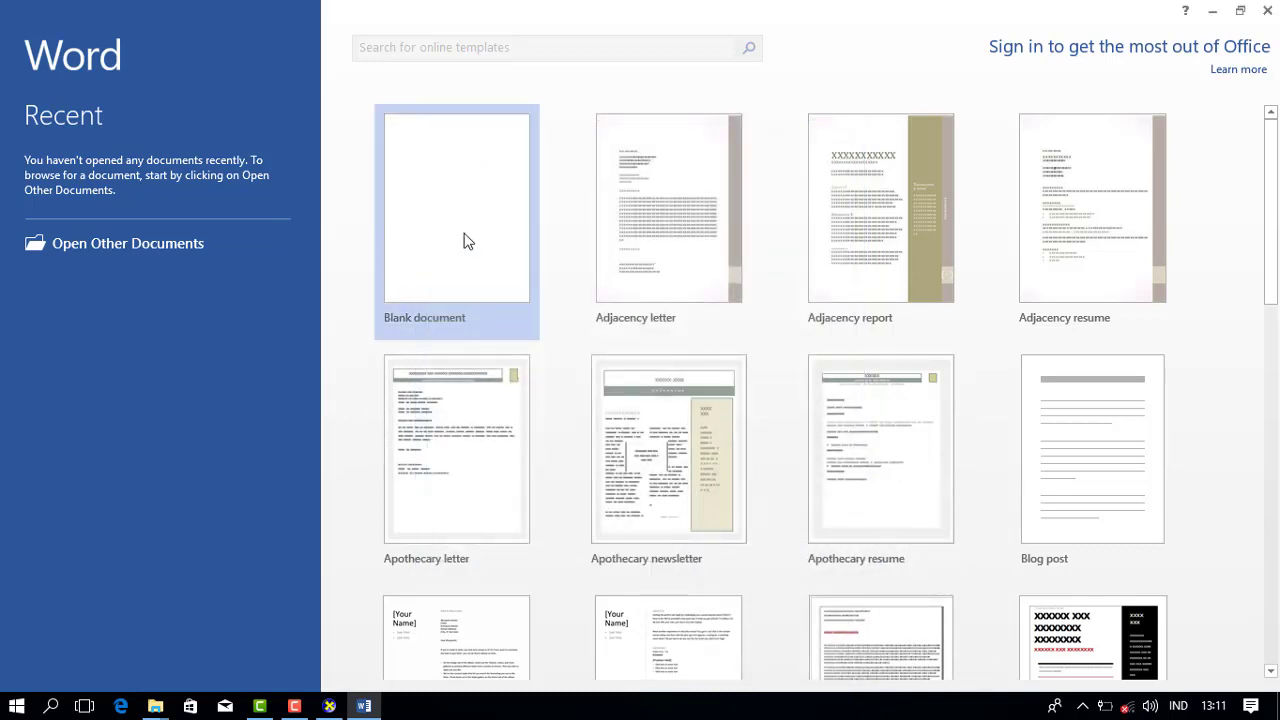
Step: Close the Office welcome window and create a blank Word document
click(409, 222)
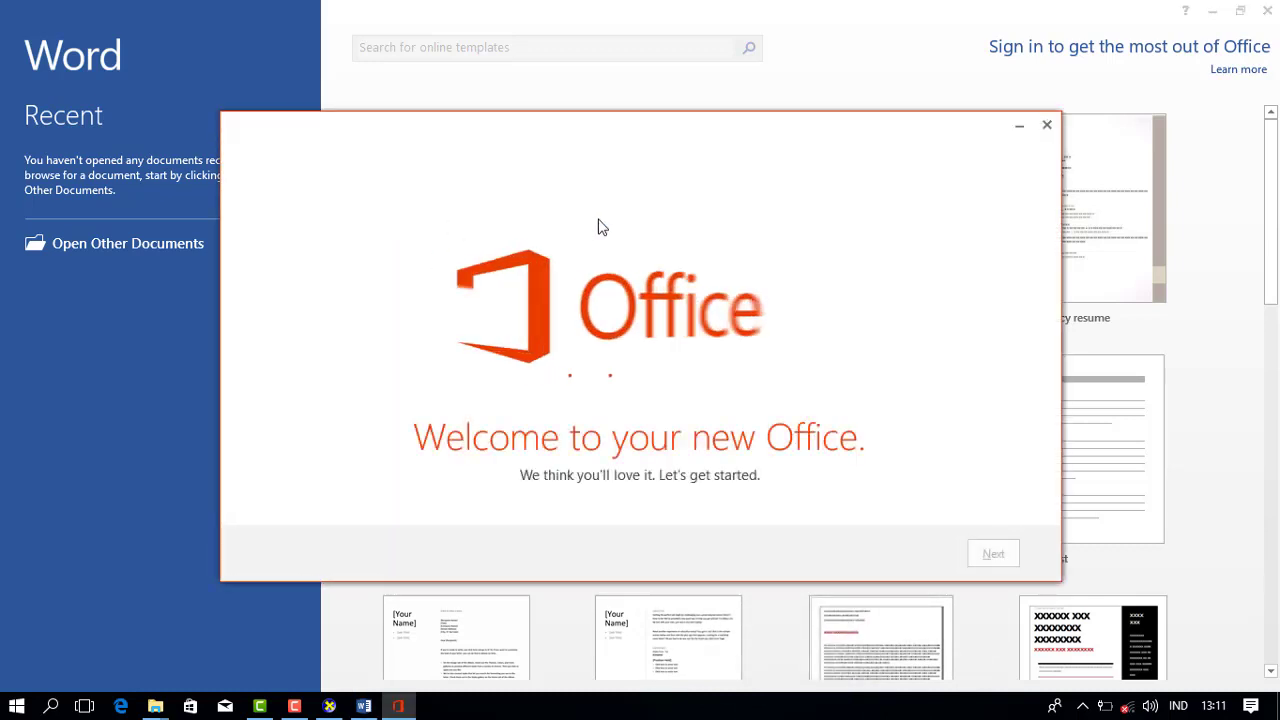
click(1044, 129)
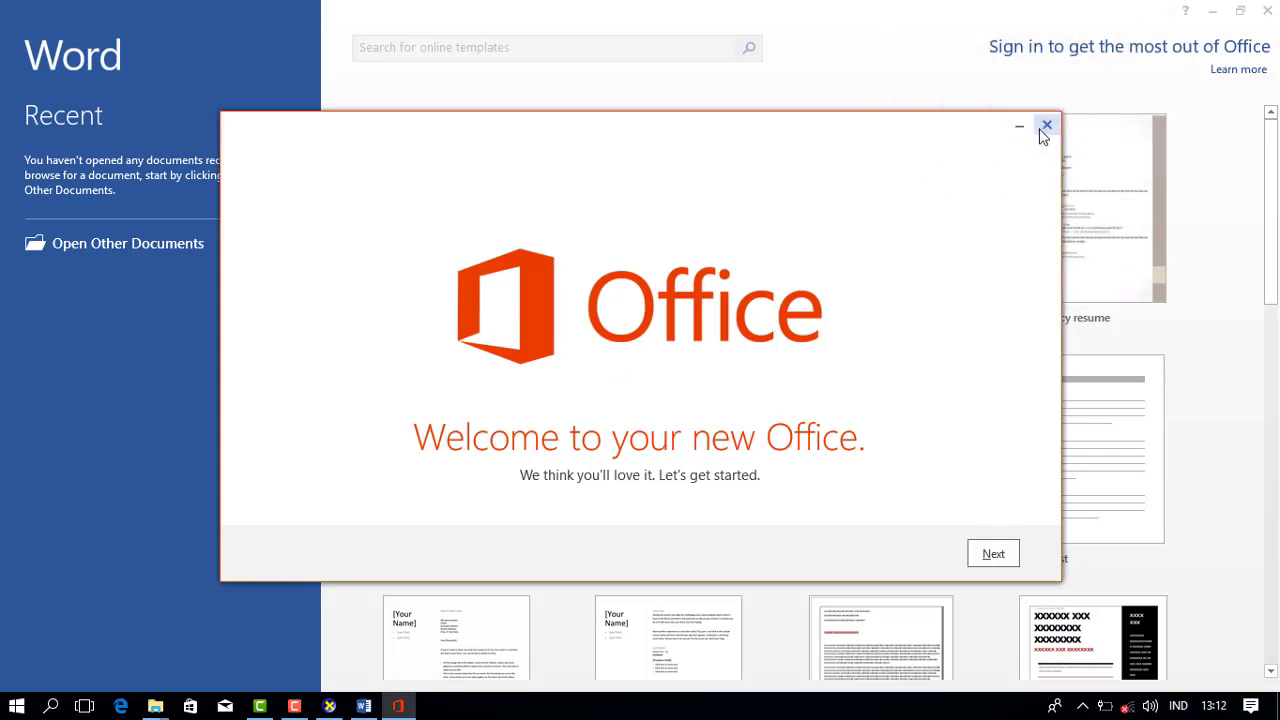
click(1044, 129)
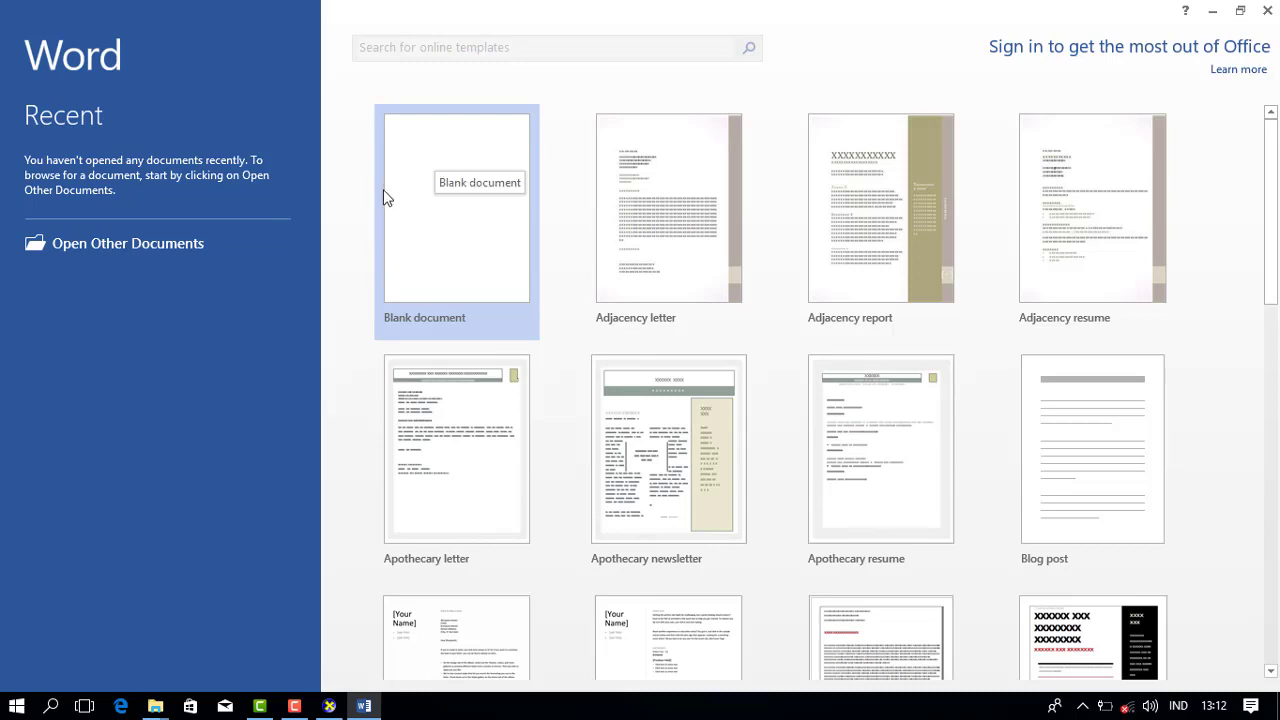
click(480, 231)
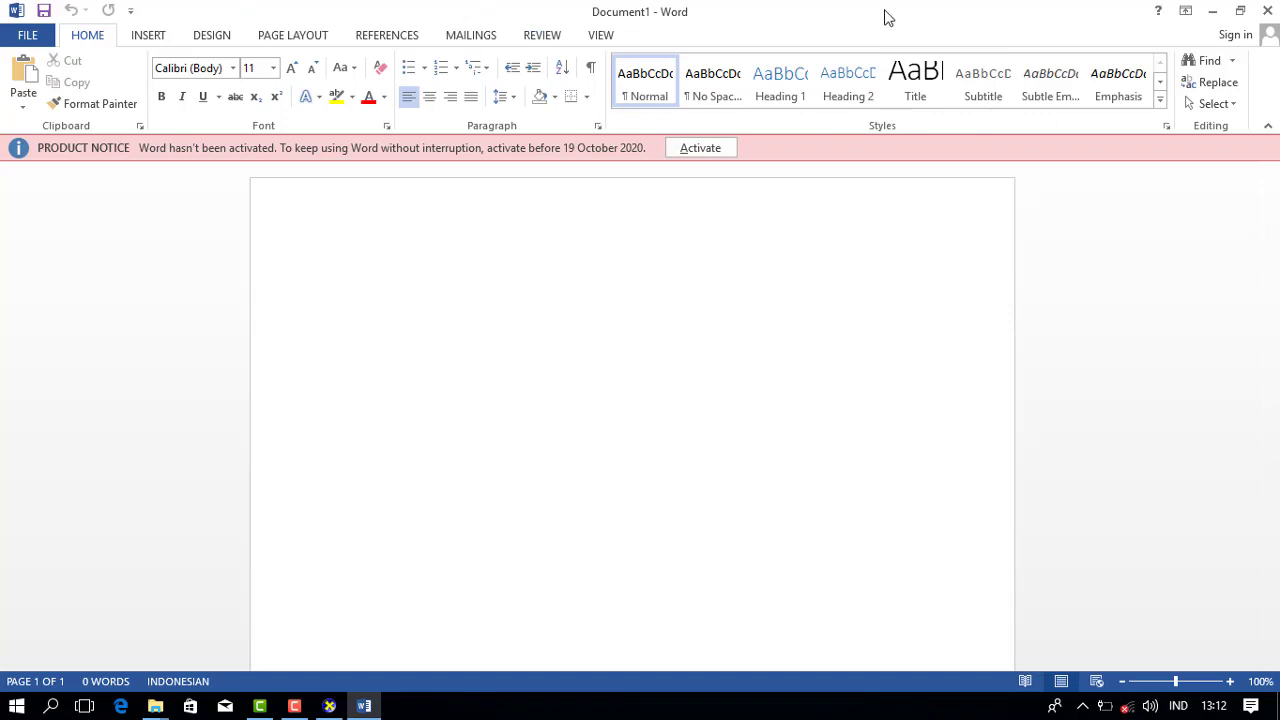
Step: Close Word and refresh the desktop
click(1268, 11)
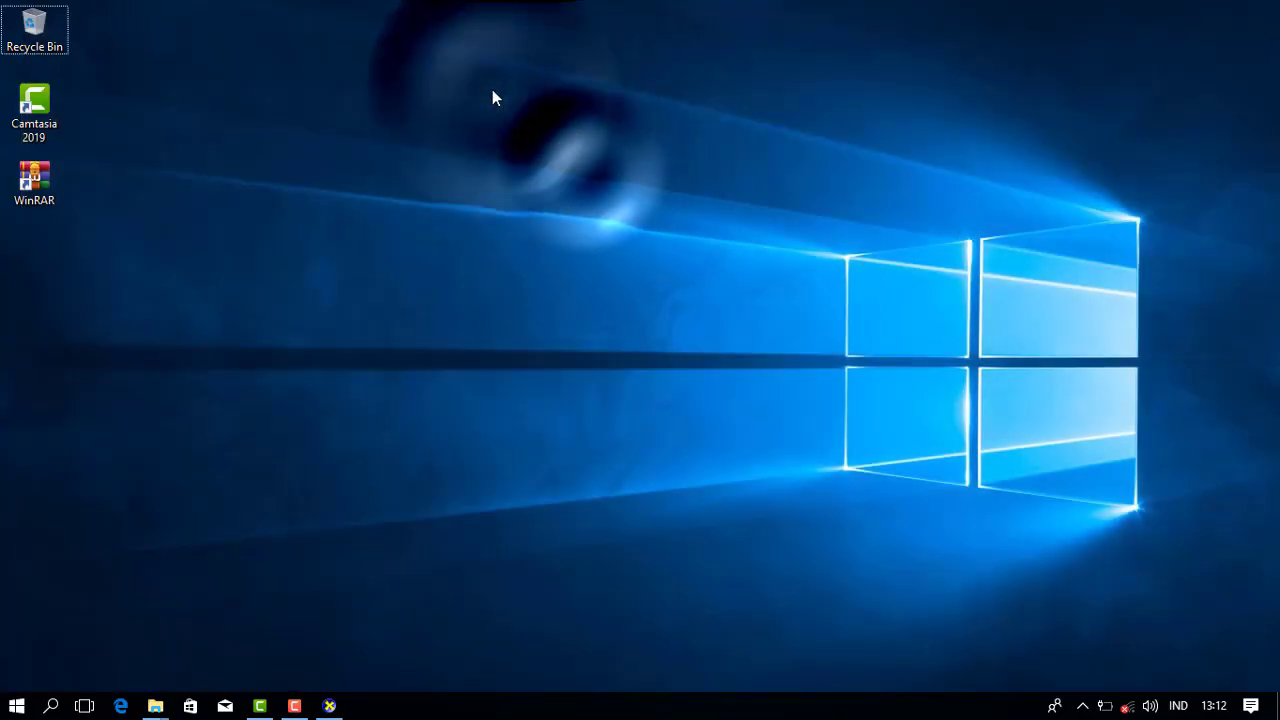
right_click(492, 98)
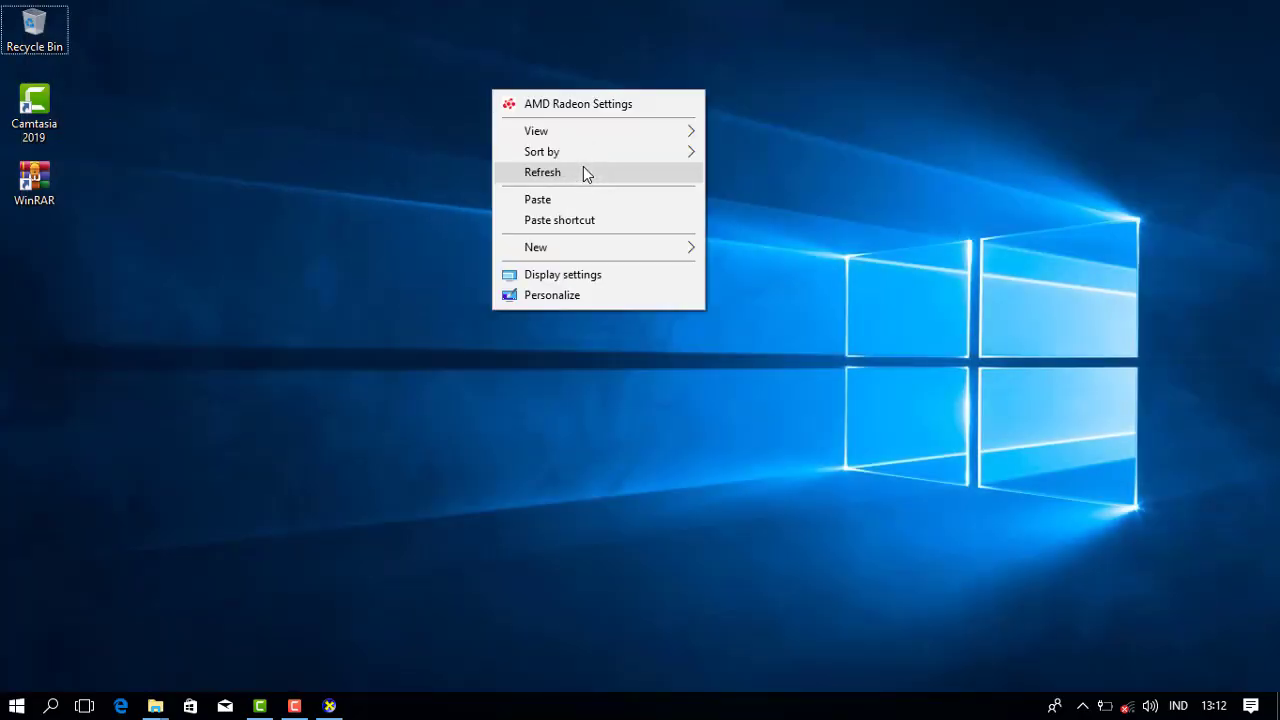
click(586, 174)
Step: Browse drive D: to the KMSpico Install folder inside Cwindows and office password windows, KMSpicoOffice13, KMSpico, KMSpico 10.2.0 Final + Portable
mouse_move(155, 706)
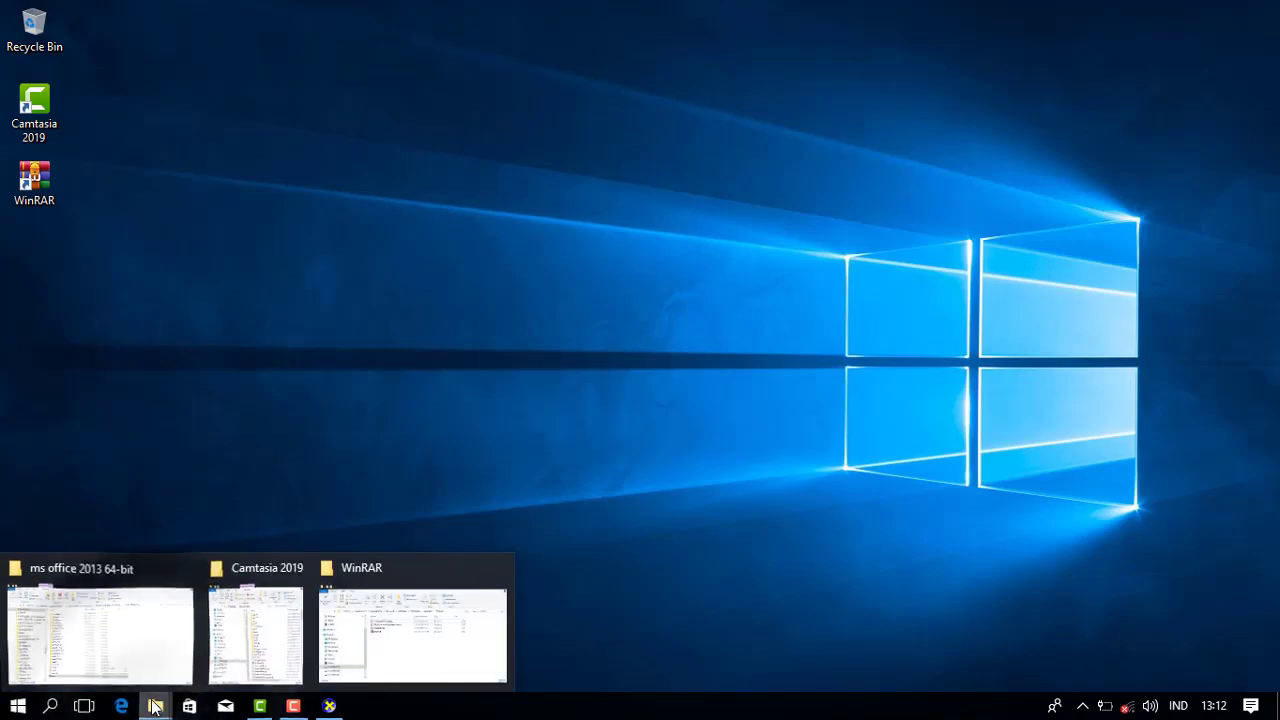
mouse_move(140, 648)
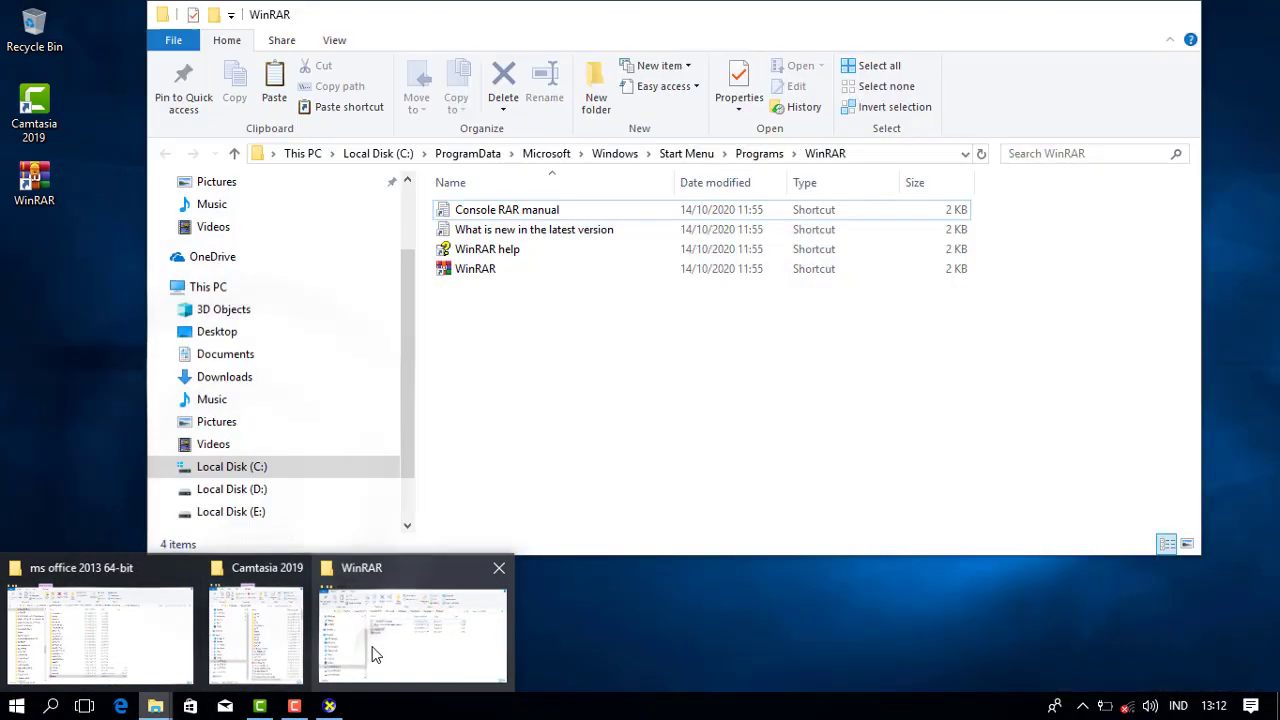
click(374, 654)
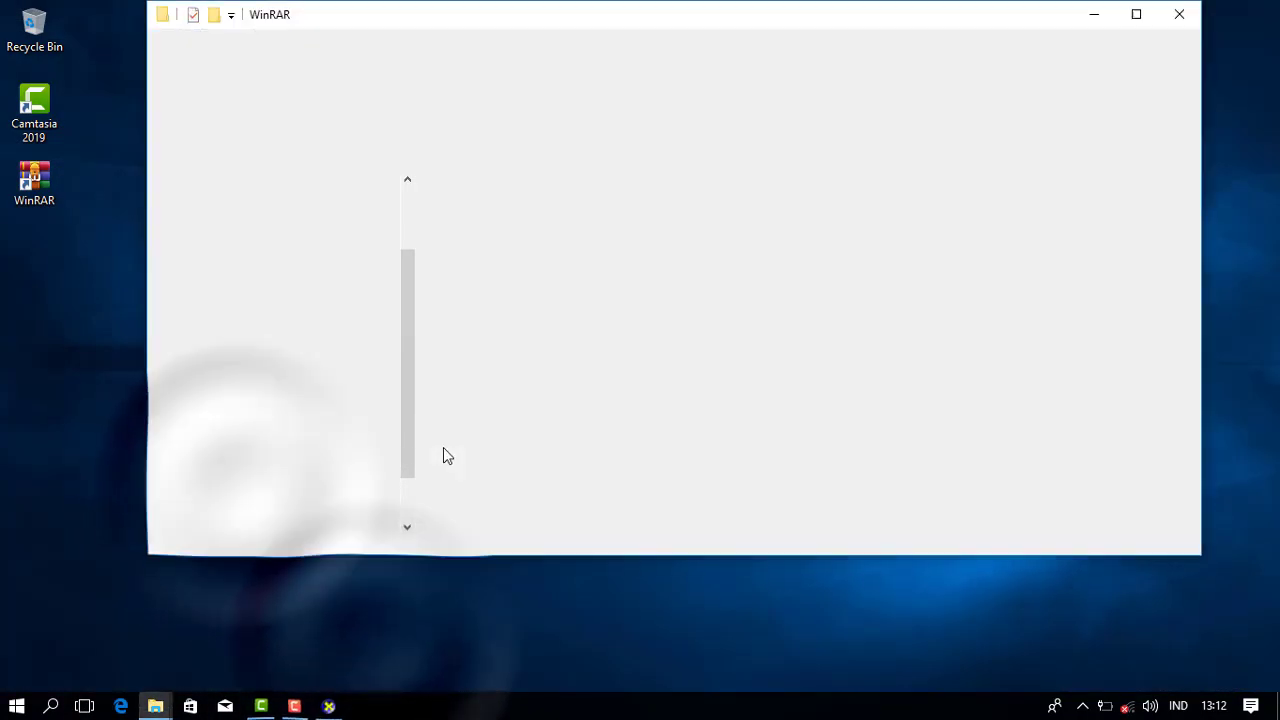
click(205, 490)
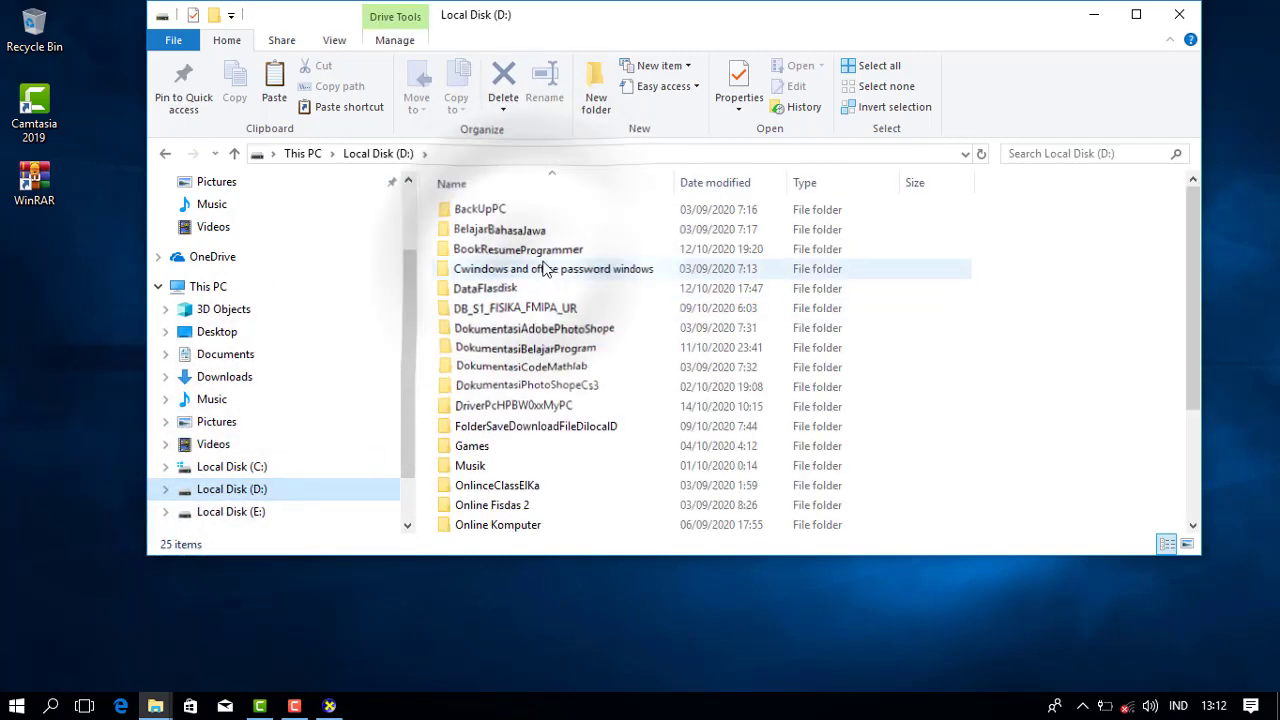
double_click(528, 268)
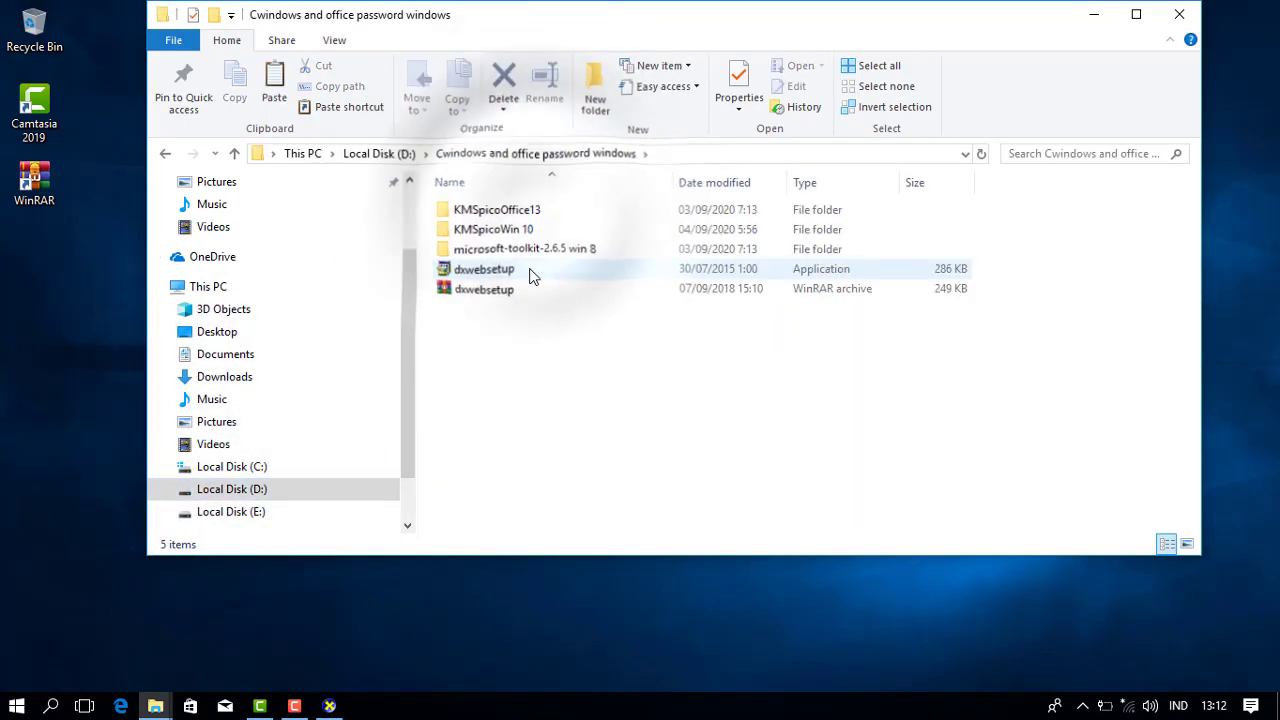
double_click(537, 216)
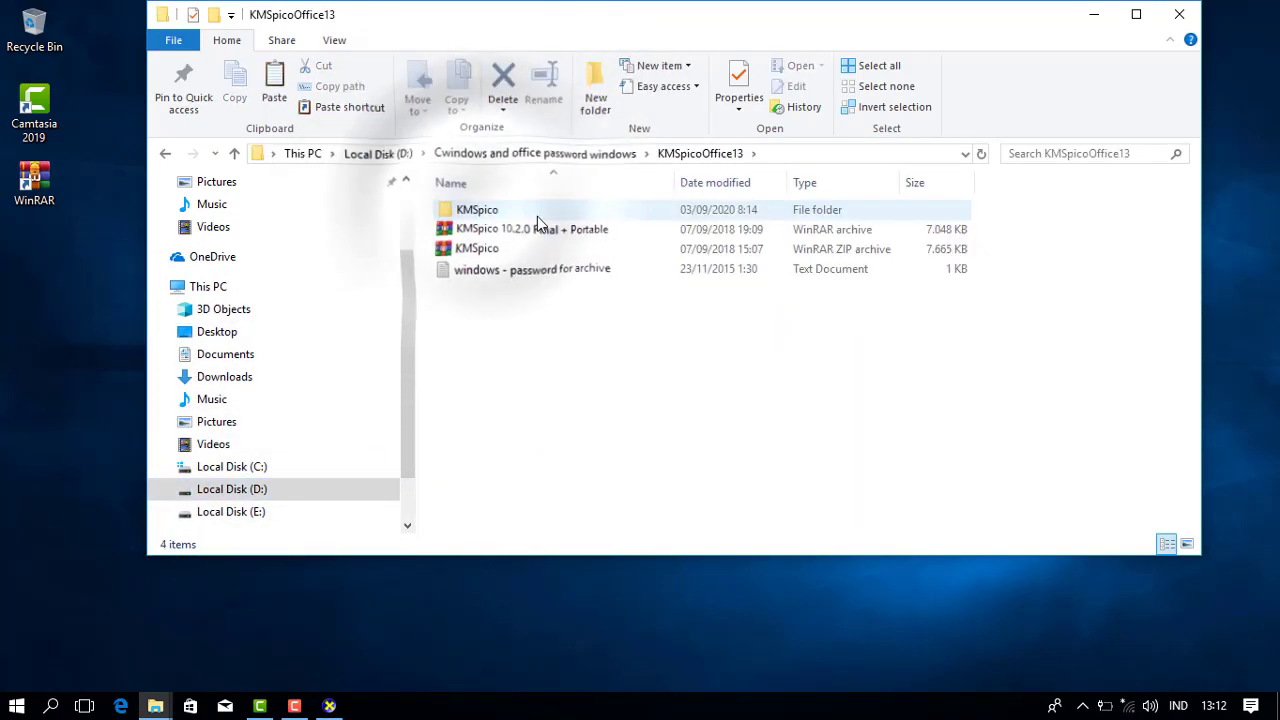
double_click(485, 211)
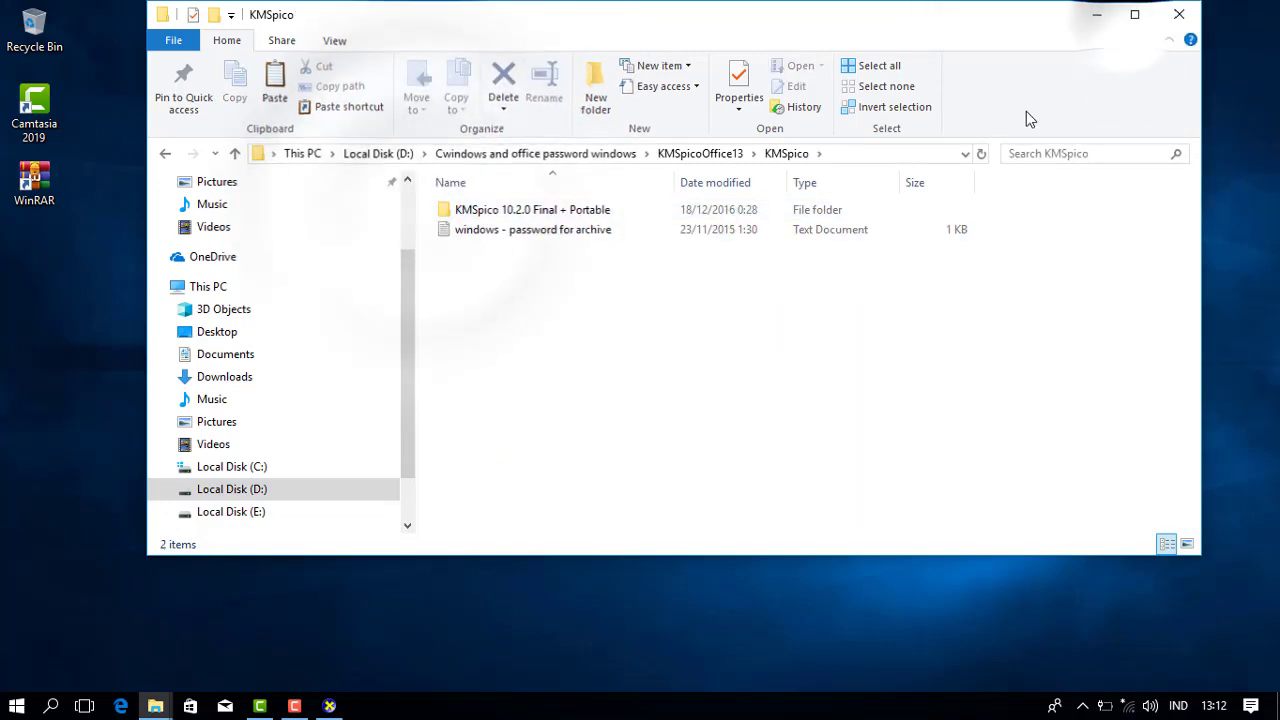
click(1135, 14)
click(425, 205)
double_click(425, 205)
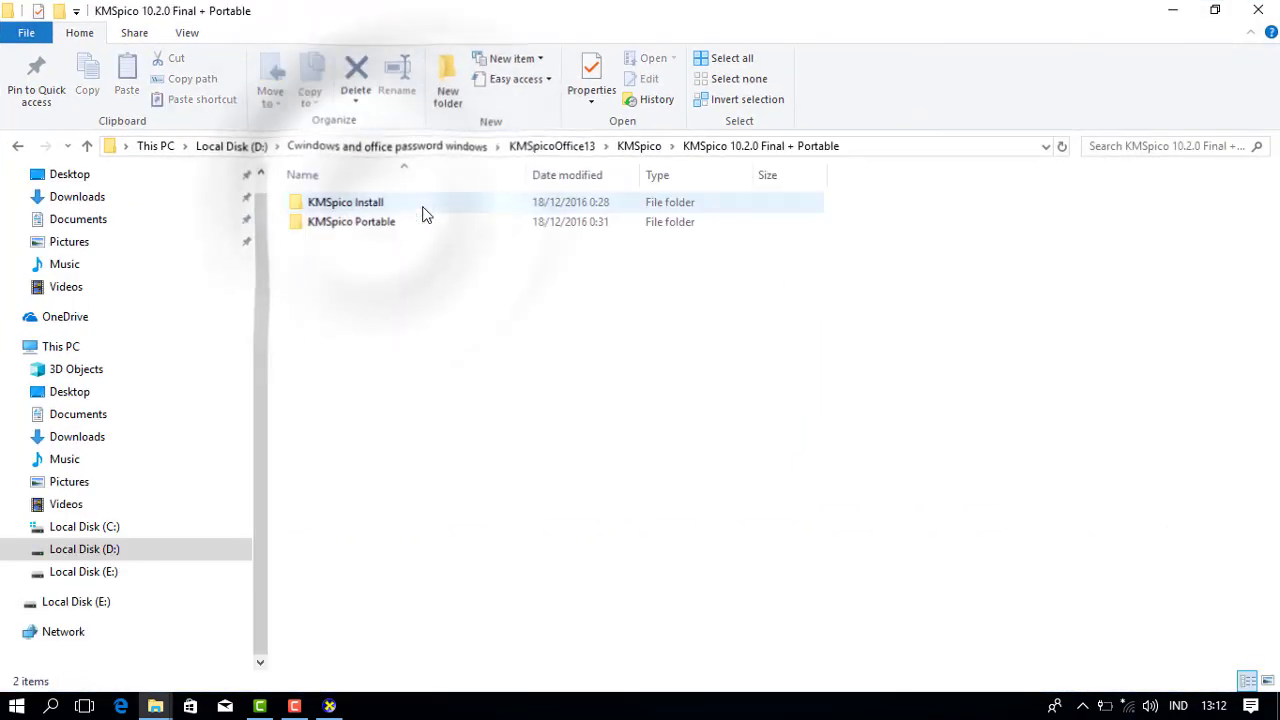
double_click(375, 208)
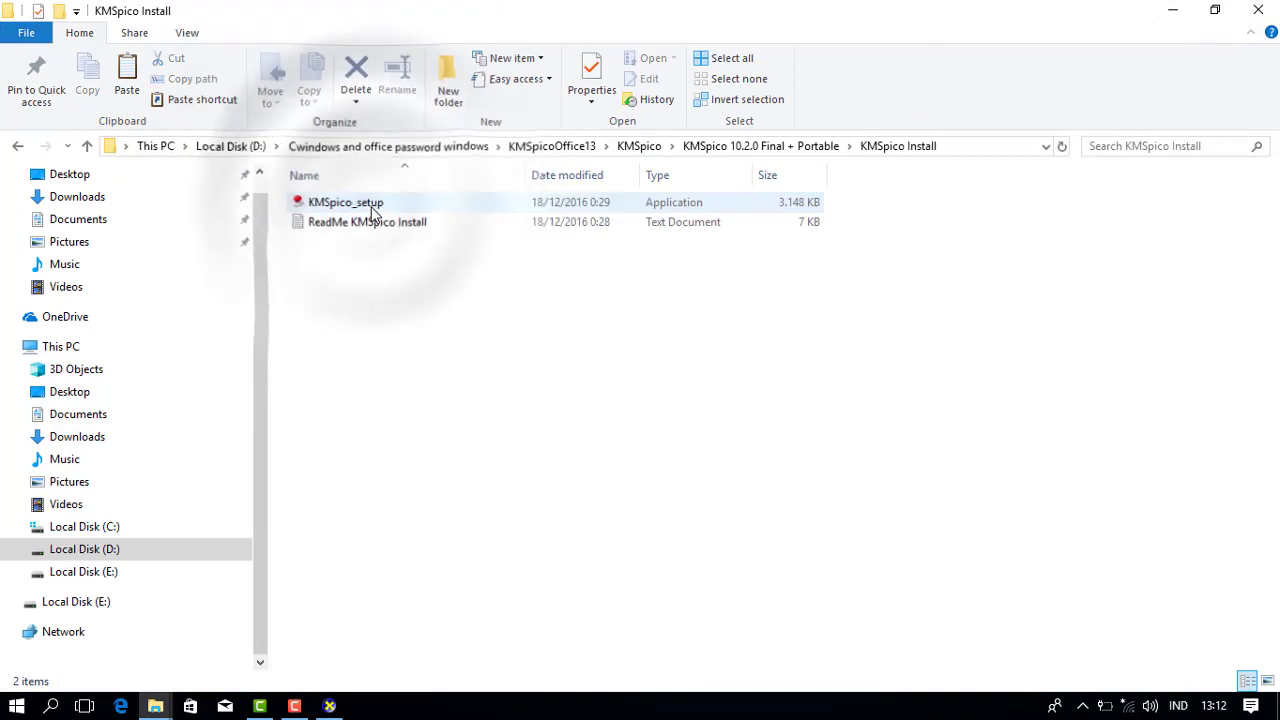
Step: Run KMSpico_setup as administrator
click(371, 205)
right_click(371, 208)
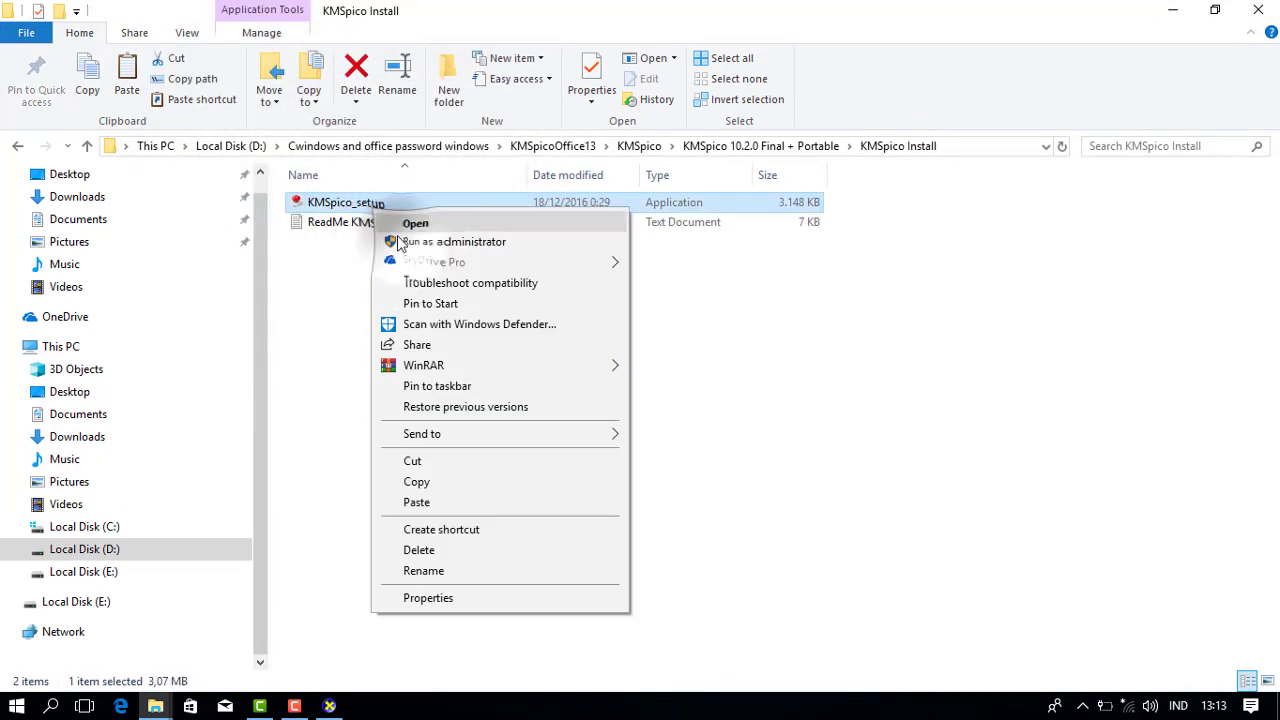
click(401, 240)
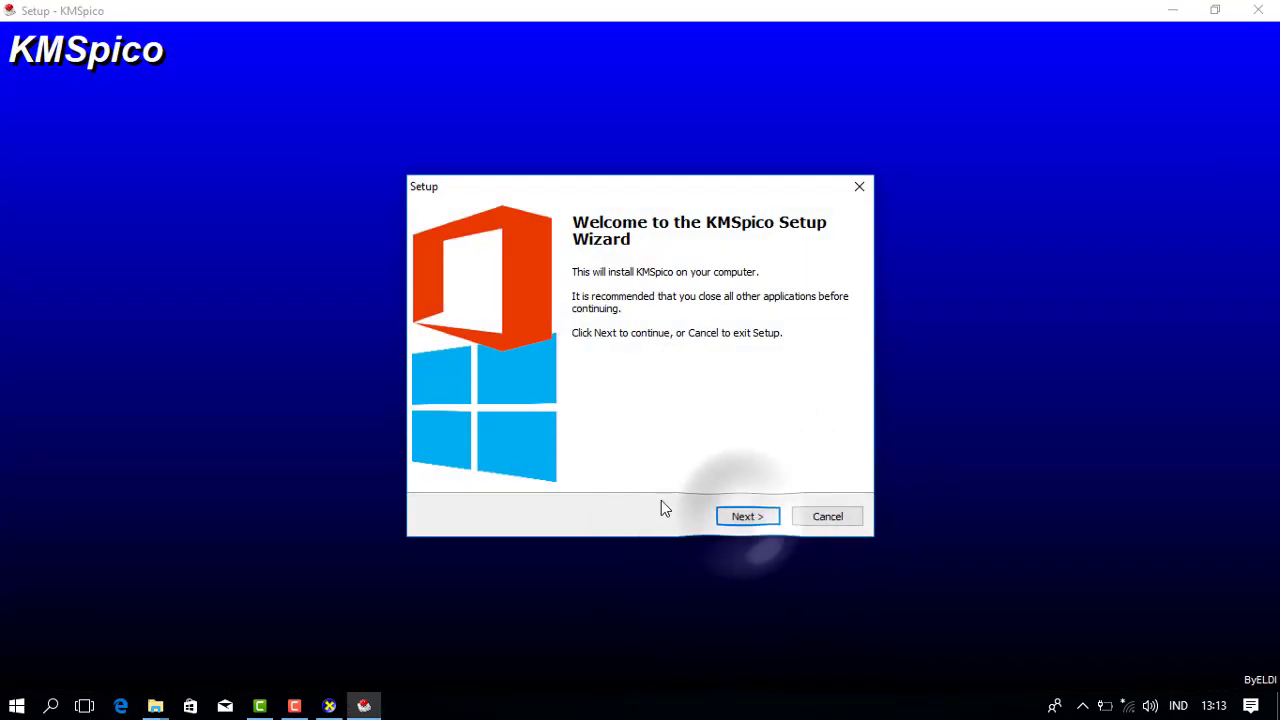
Step: Accept the KMSpico license agreement and install it to the default folder C:\Program Files\KMSpico
click(745, 516)
click(543, 464)
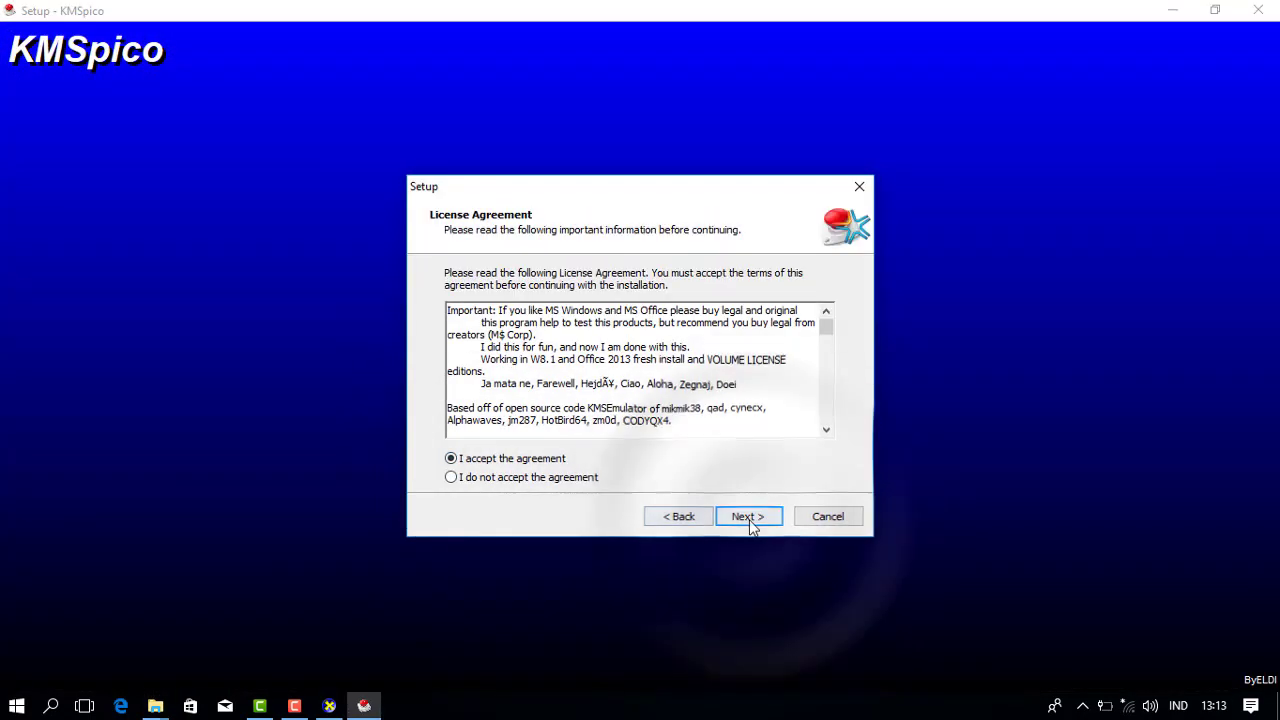
click(751, 517)
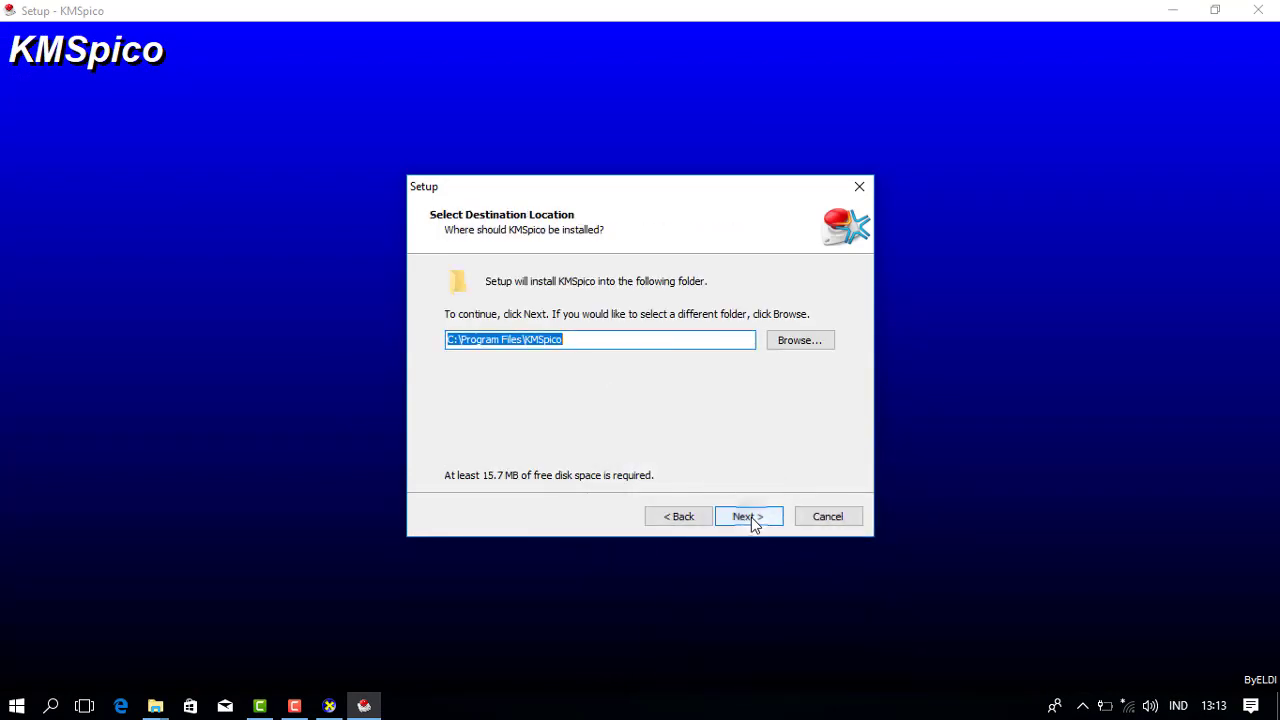
click(751, 517)
click(748, 516)
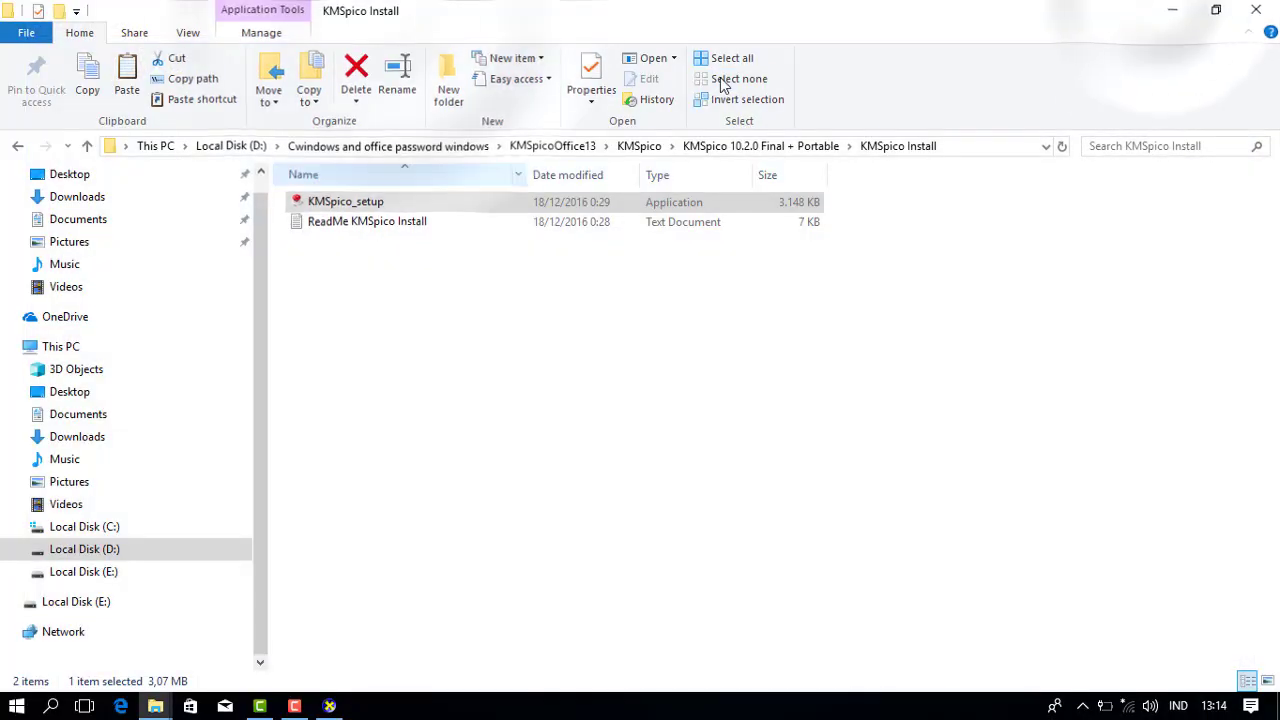
Step: Minimize the KMSpico Install folder window and refresh the desktop
click(1170, 10)
right_click(388, 20)
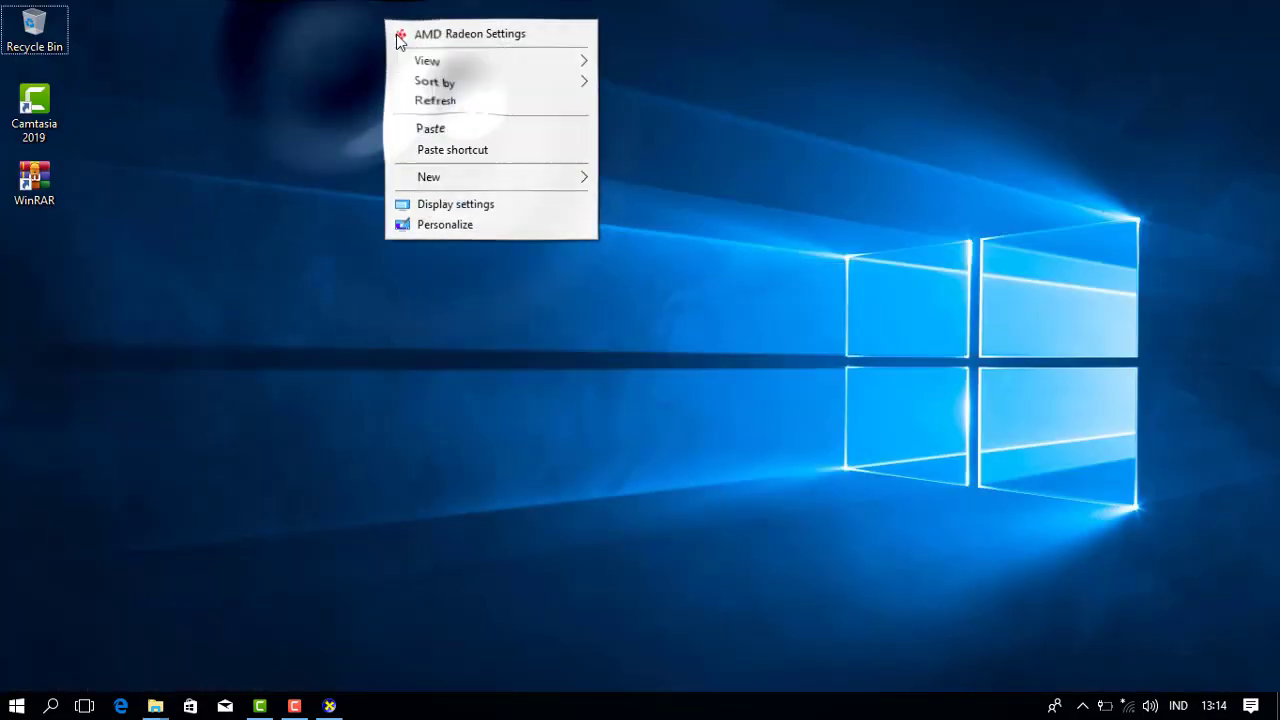
click(465, 100)
right_click(332, 58)
click(433, 140)
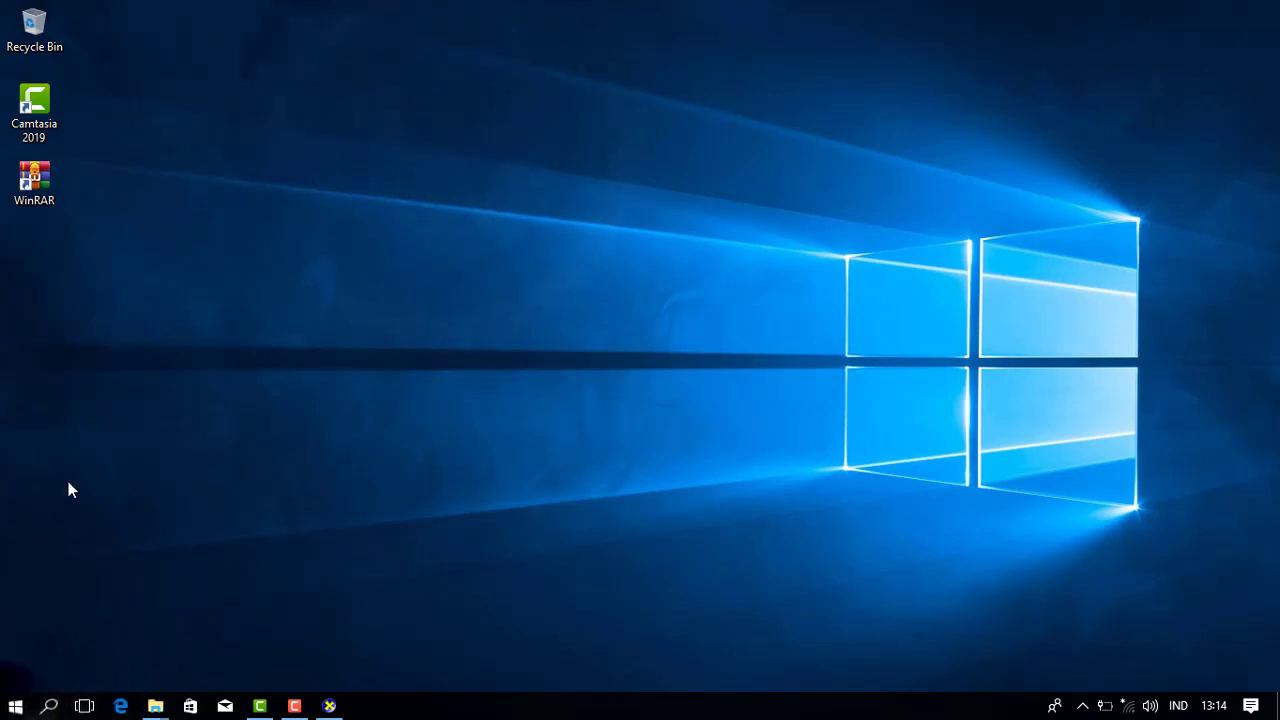
Step: Start Word 2013 from the Microsoft Office 2013 group in the list of installed programs
key(super)
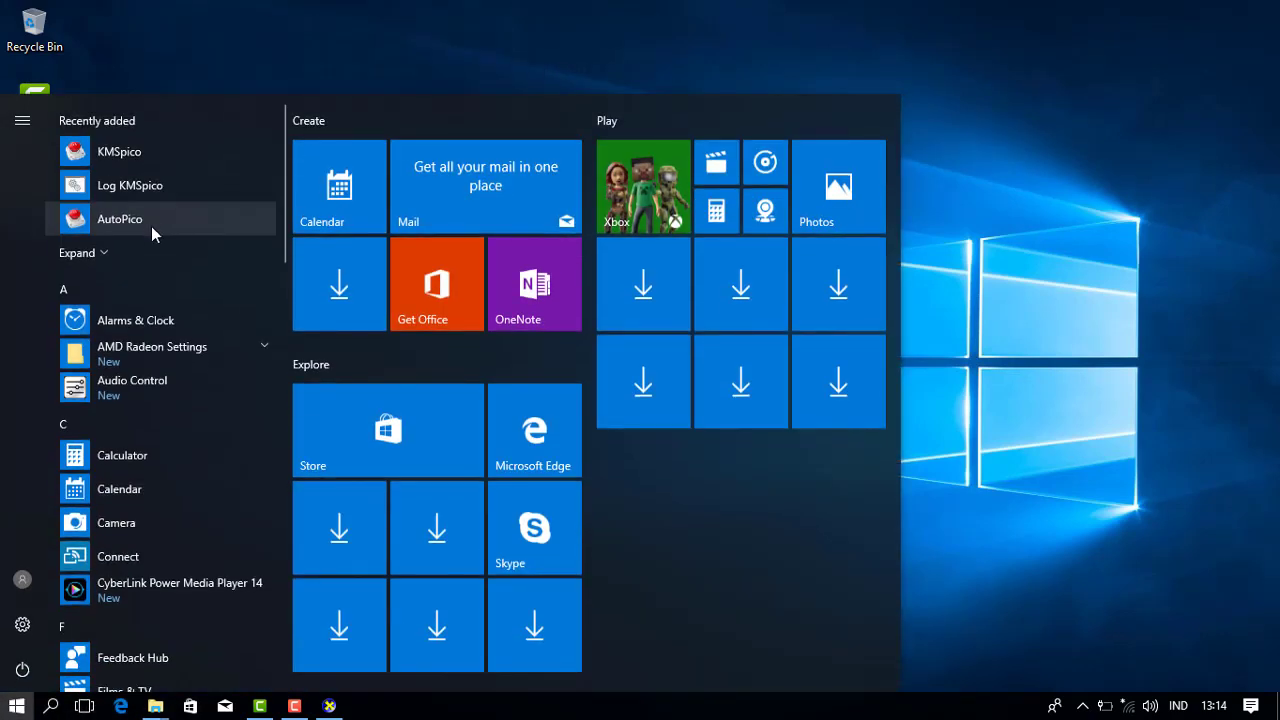
scroll(152, 228, down, 10)
scroll(152, 227, down, 6)
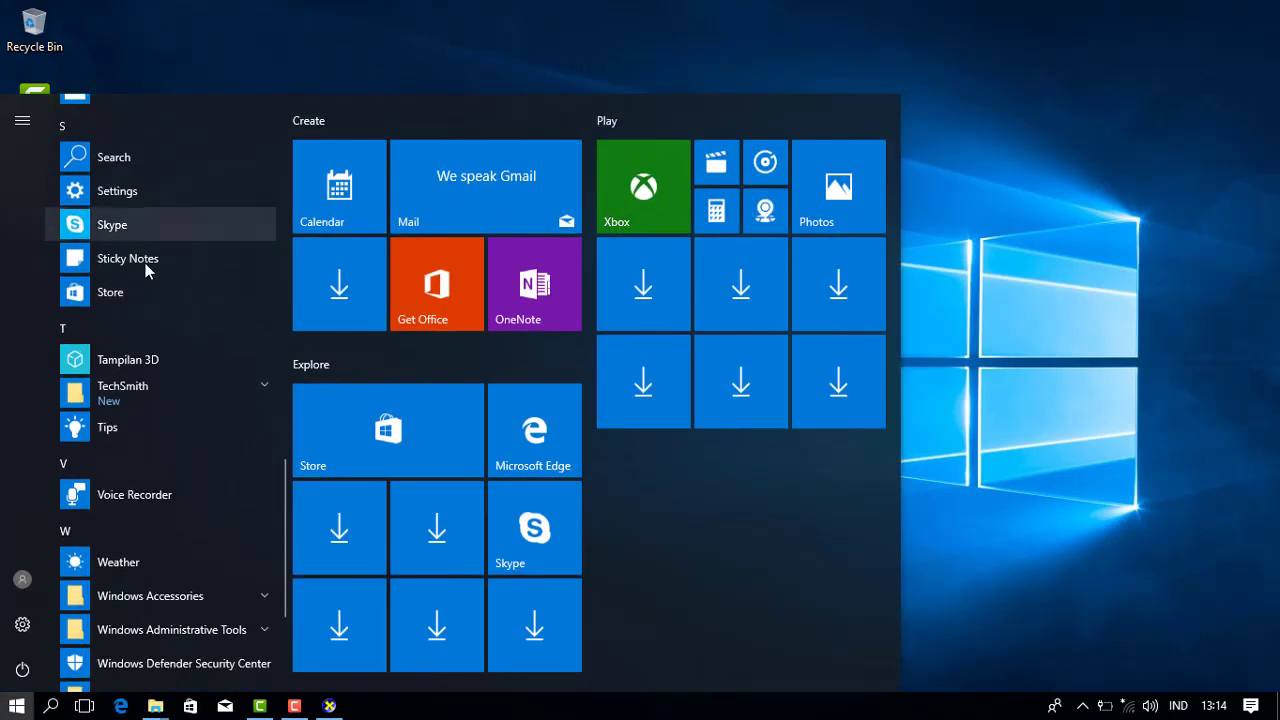
scroll(144, 335, up, 5)
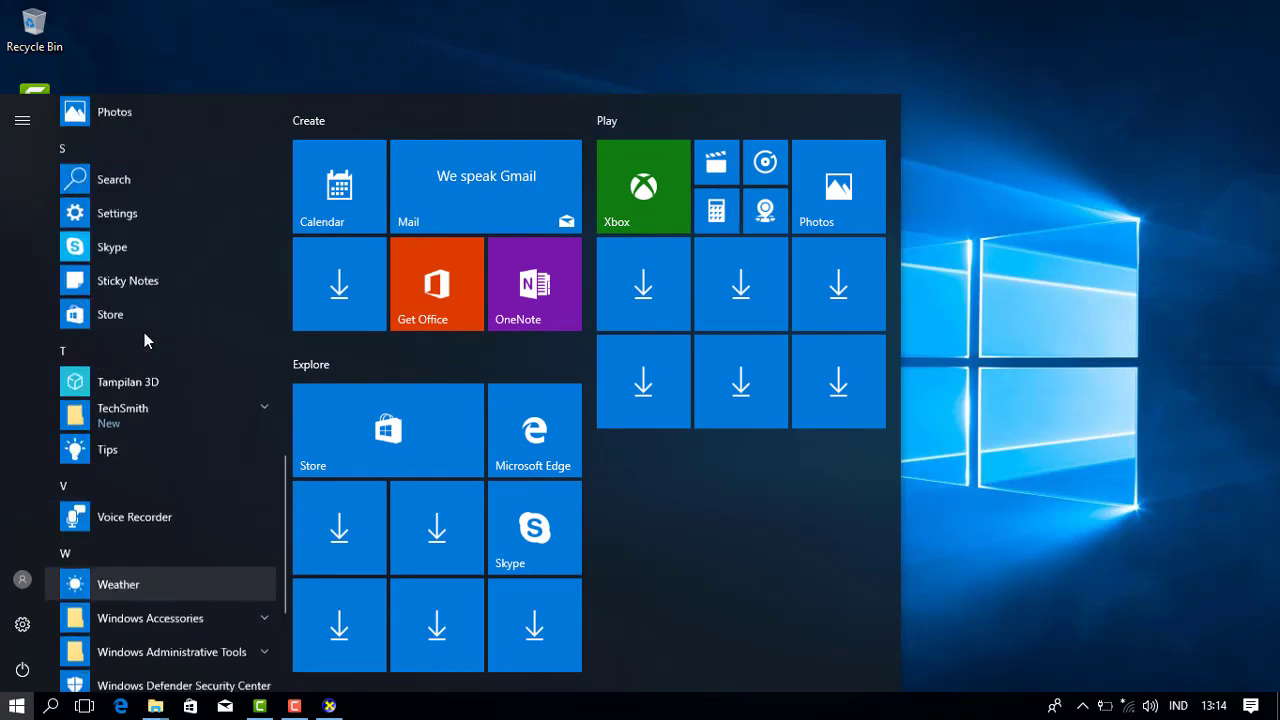
scroll(144, 334, up, 4)
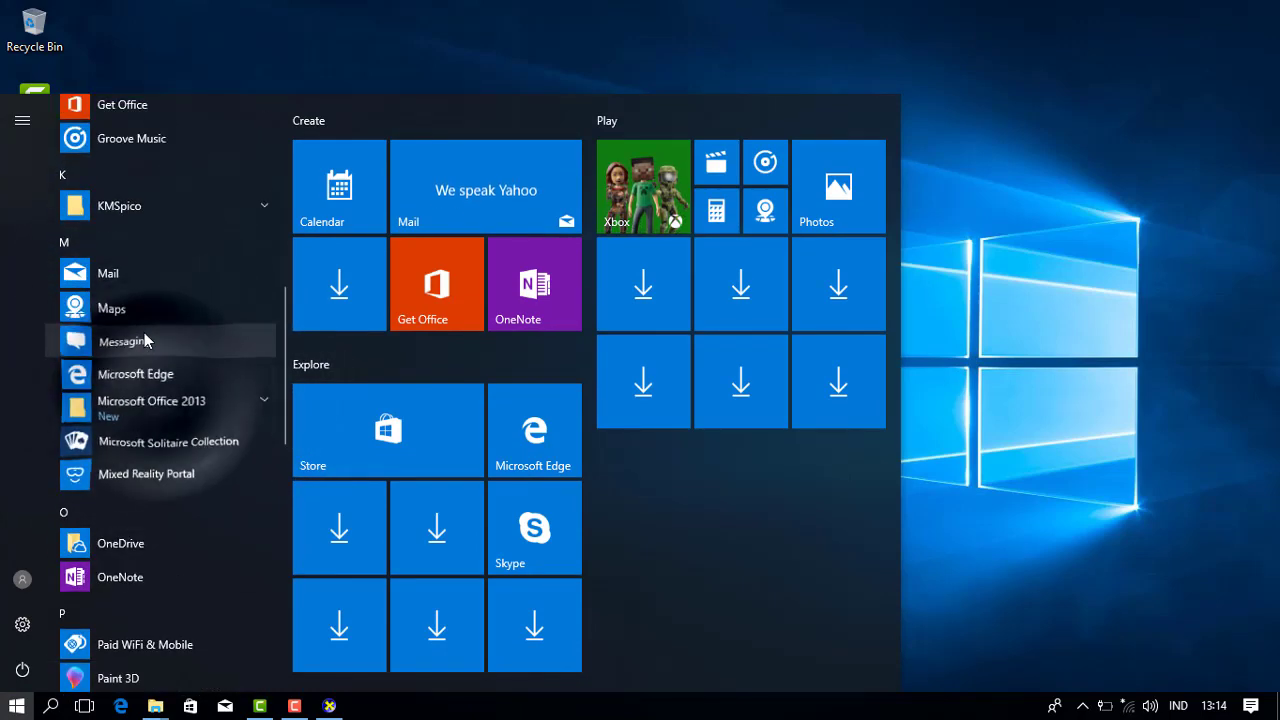
click(157, 402)
scroll(157, 395, down, 5)
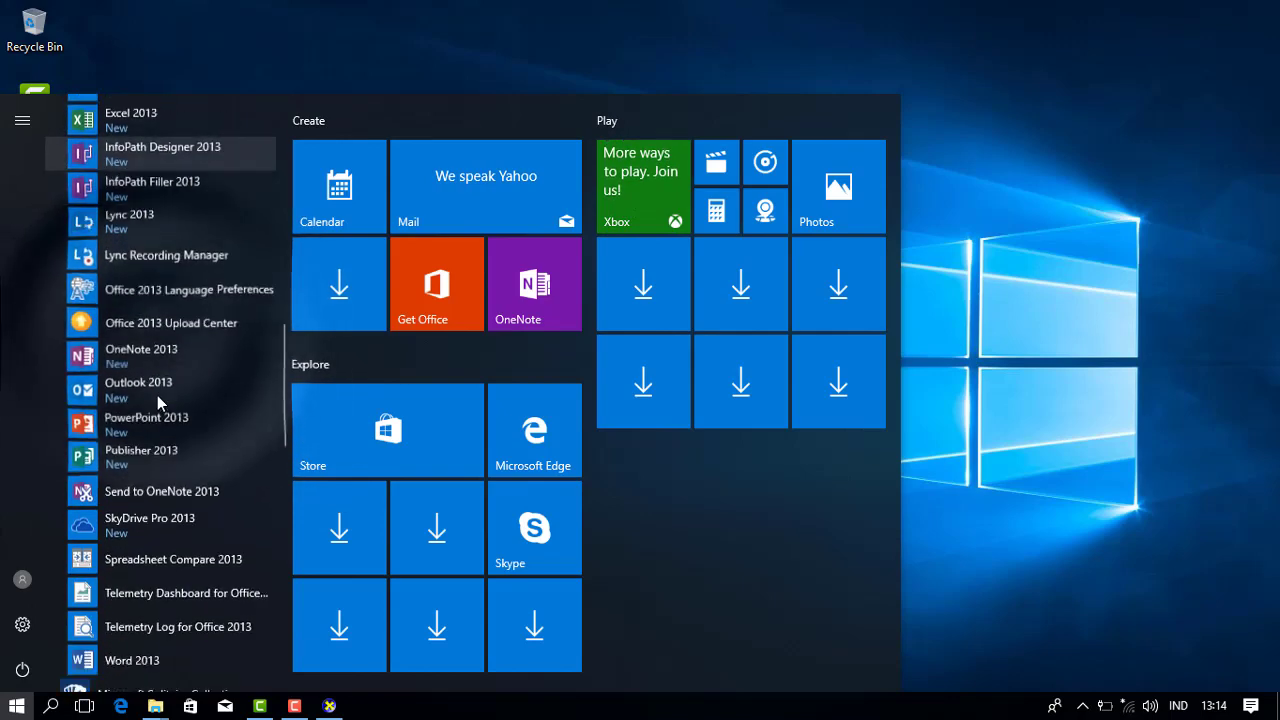
click(155, 334)
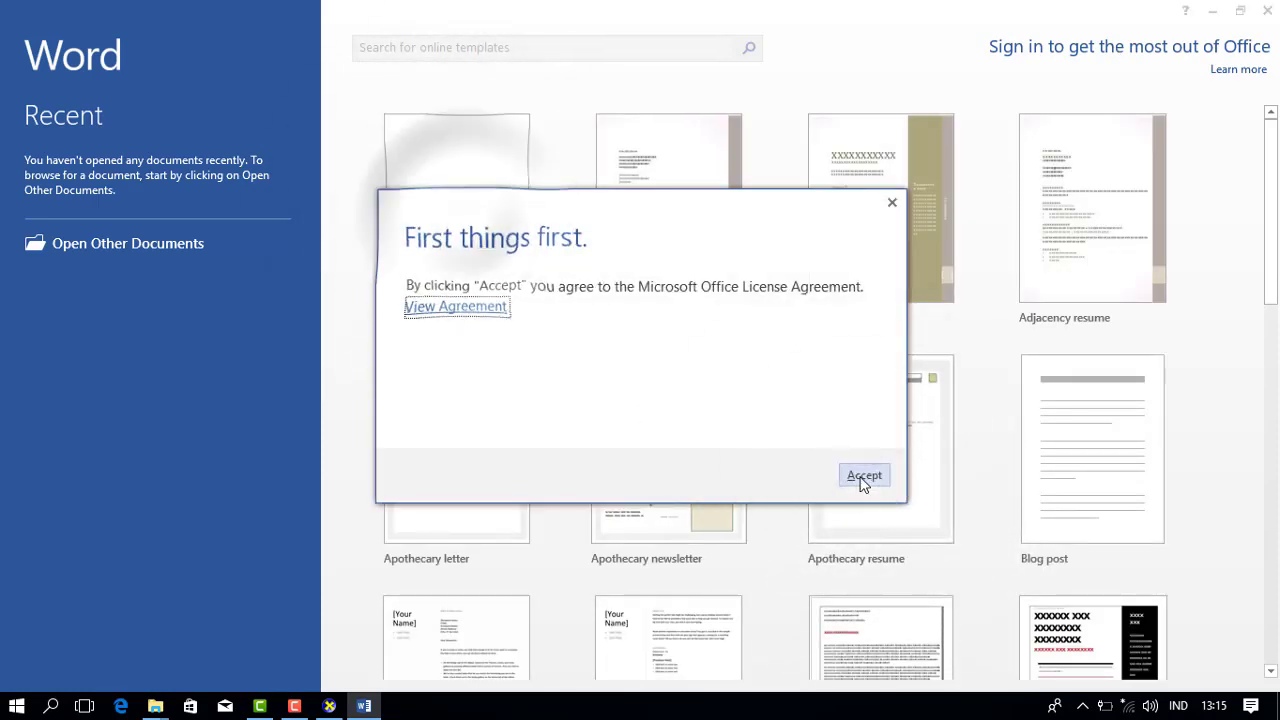
Step: Accept the Microsoft Office License Agreement and create a blank document
click(864, 476)
click(466, 226)
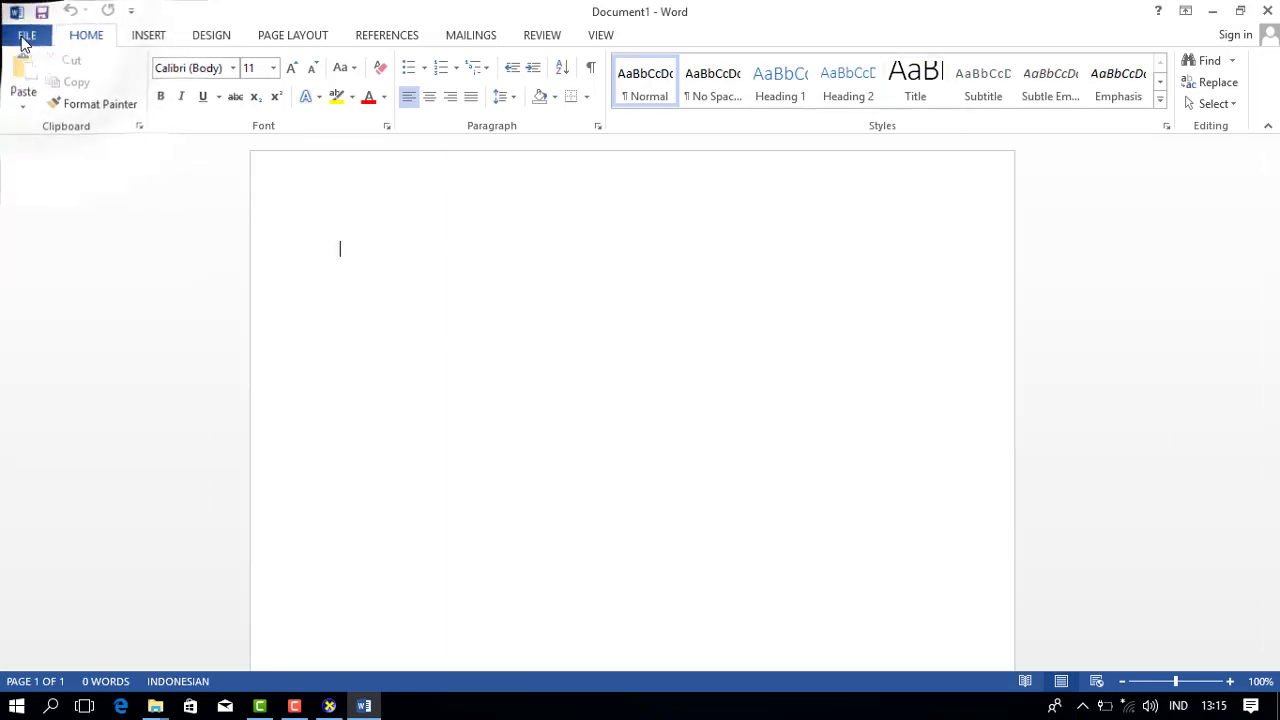
Step: Open Word's Account page to check the activation status under Product Information
click(22, 42)
click(34, 30)
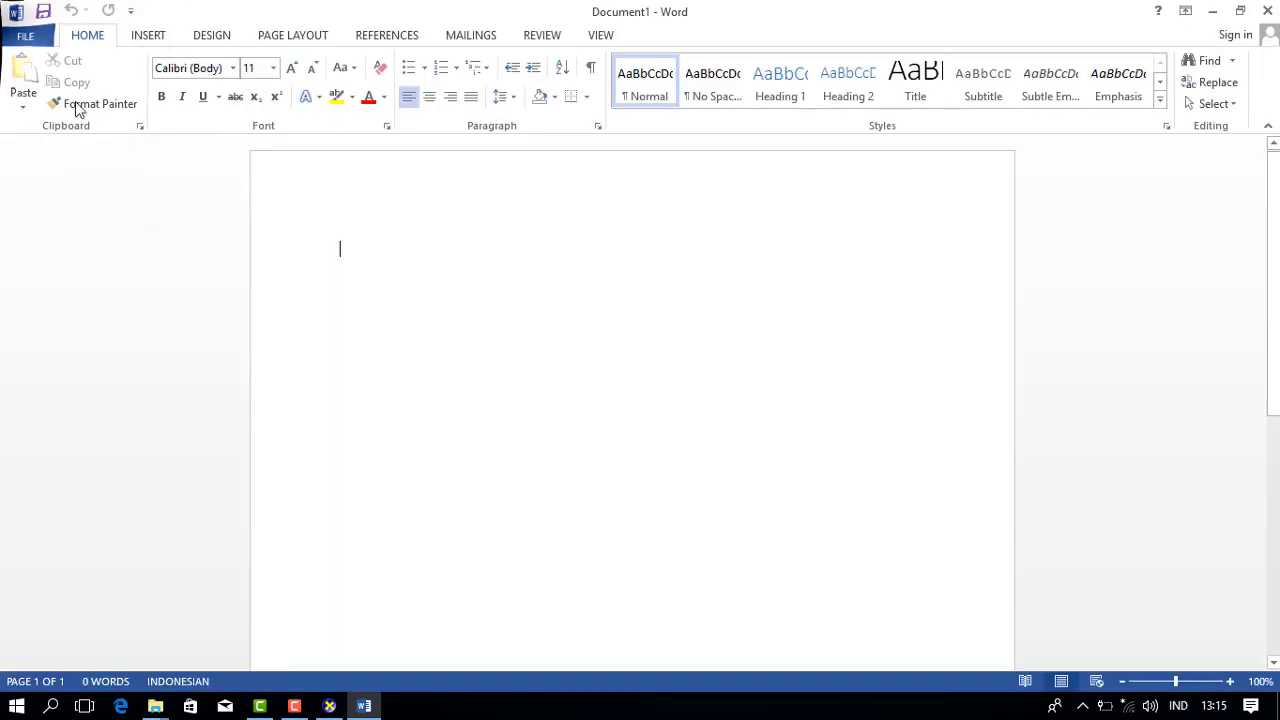
click(20, 42)
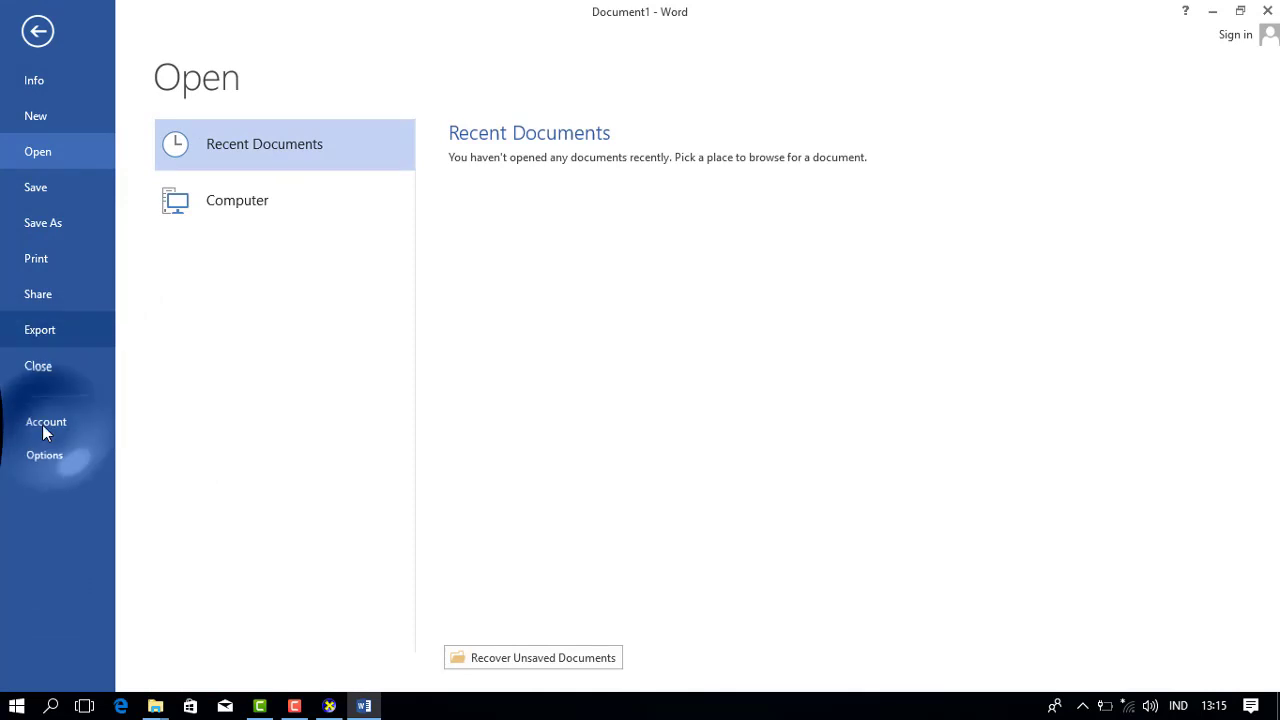
click(51, 428)
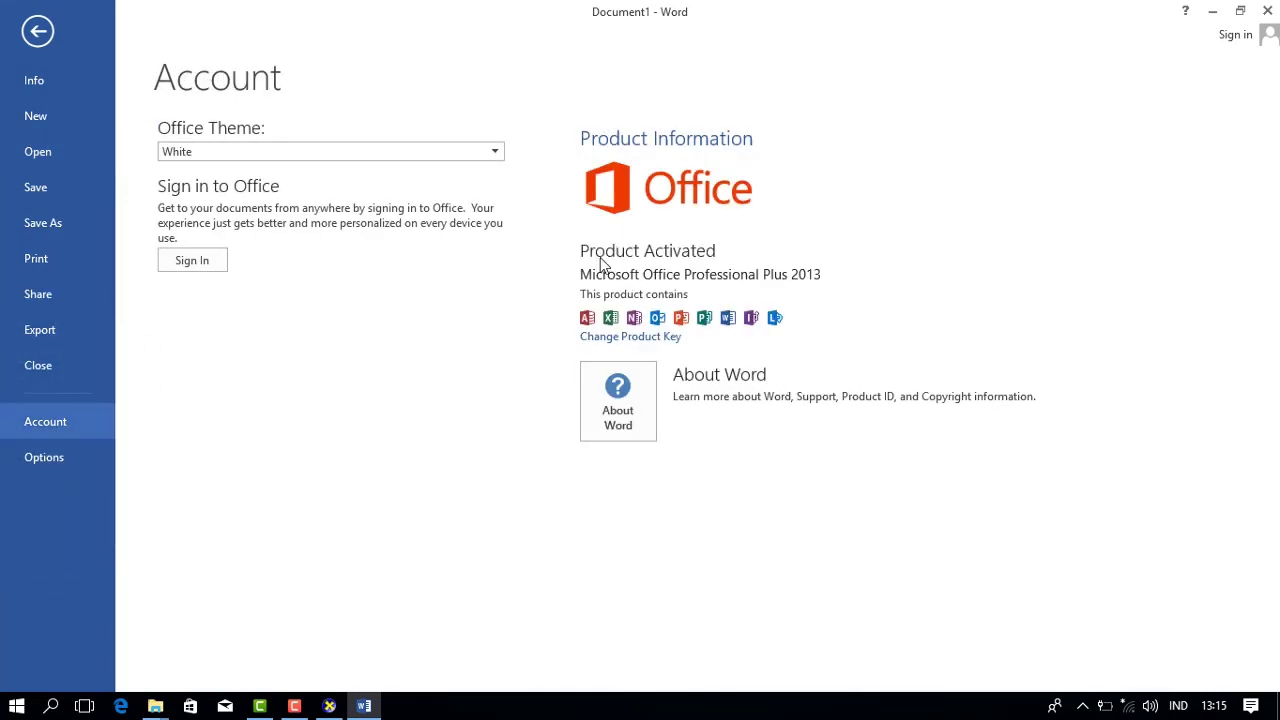